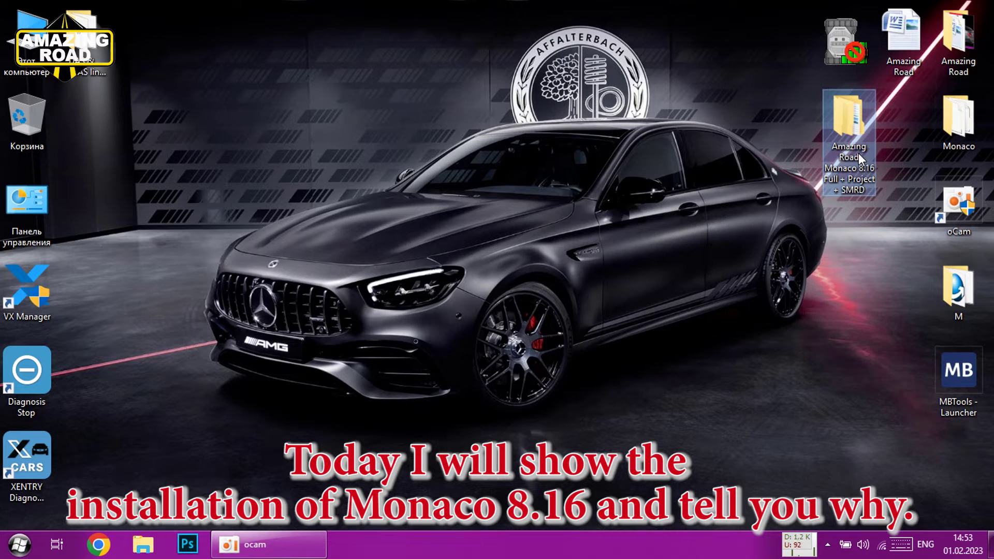
Open the Amazing Road Monaco 8.16 Full + Project + SMRD folder on the desktop and view the contents of its Amazing Road Monaco 8.16 Full subfolder
{"action": "double_click", "coordinate": [858, 155]}
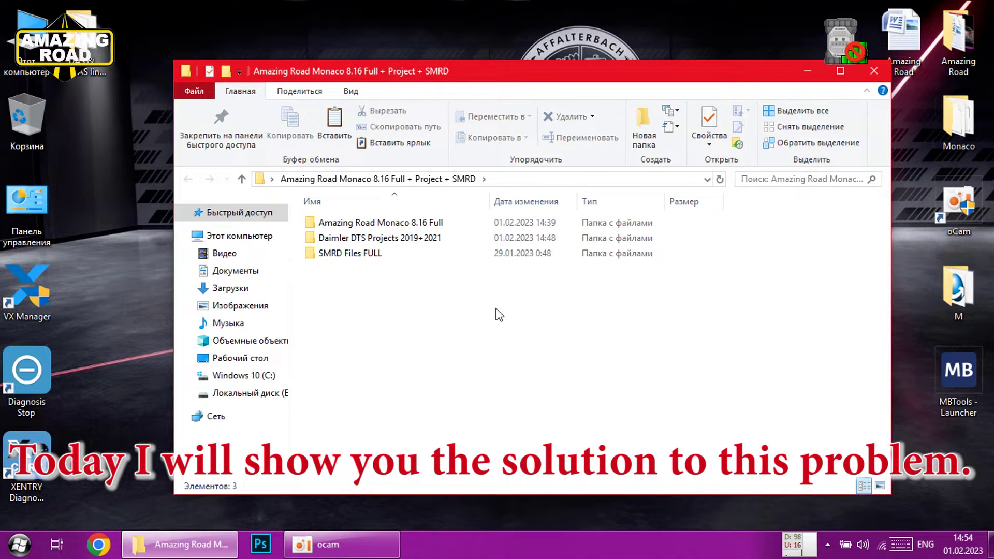
{"action": "double_click", "coordinate": [411, 223]}
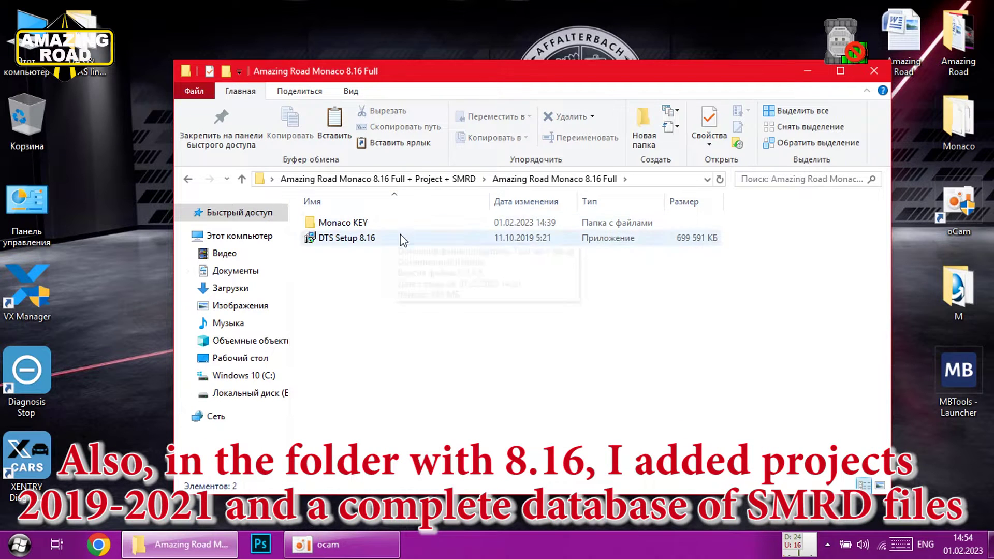
{"action": "key", "text": "alt+Left"}
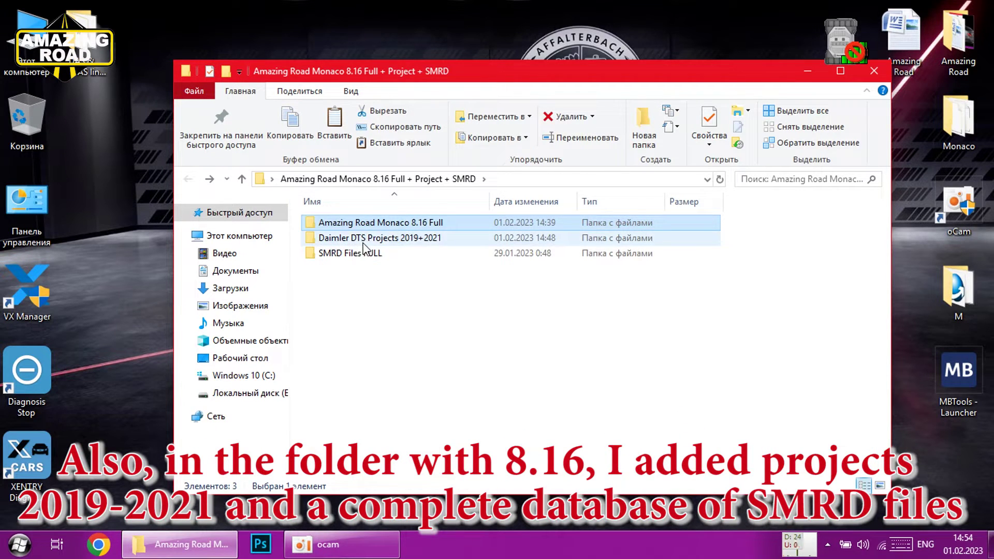
Look through the files in the SMRD Files FULL folder to the end of the list, and return to the parent folder
{"action": "left_click", "coordinate": [365, 256]}
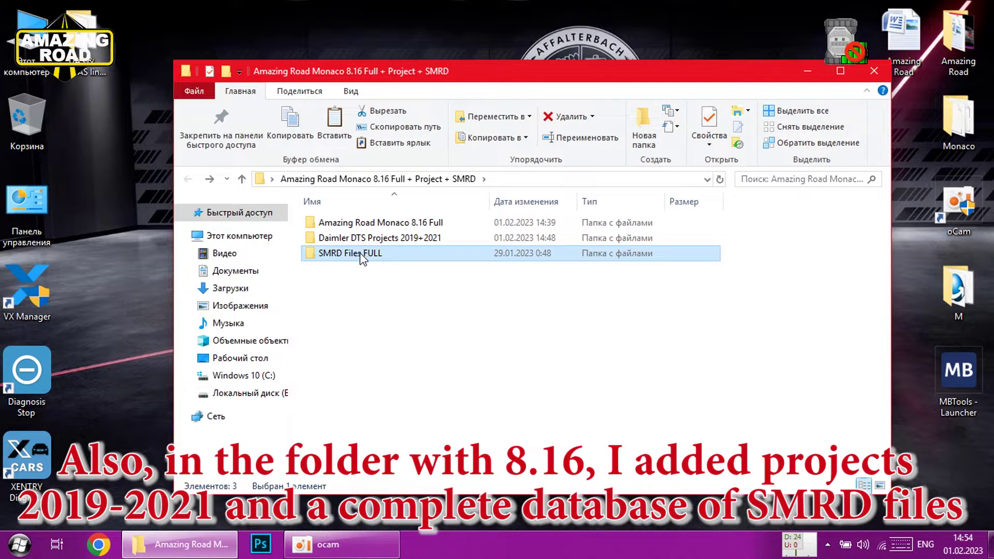
{"action": "double_click", "coordinate": [362, 256]}
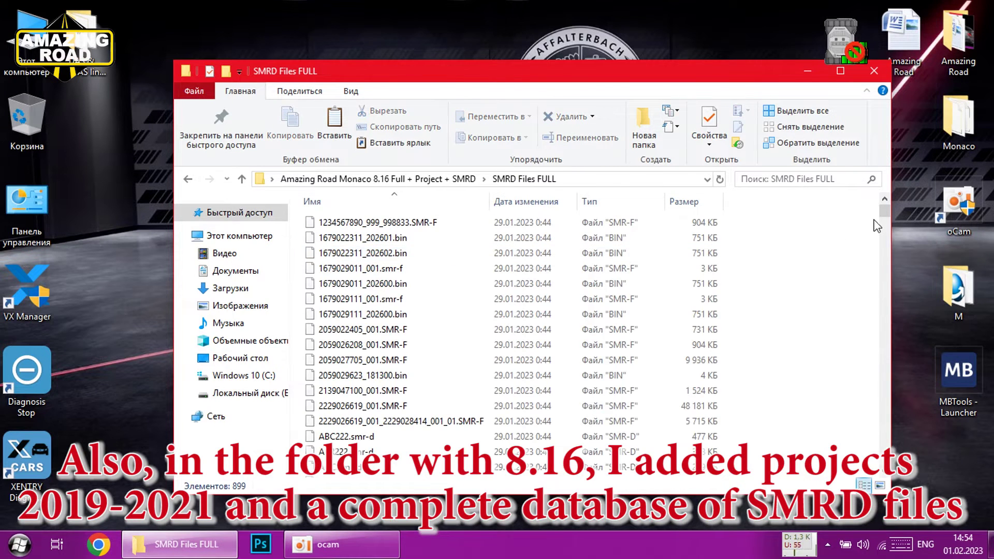
{"action": "left_click_drag", "start_coordinate": [883, 214], "coordinate": [885, 468]}
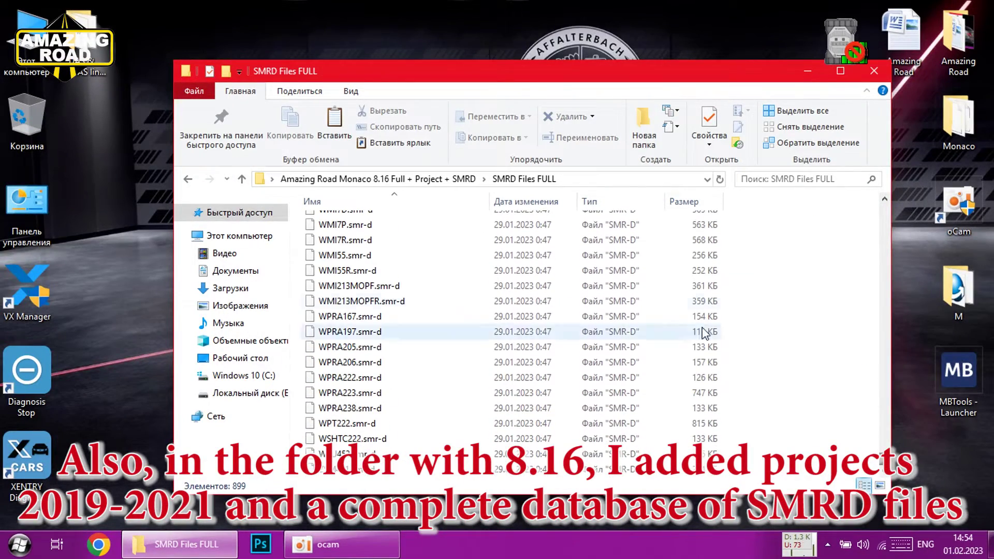
{"action": "key", "text": "BackSpace"}
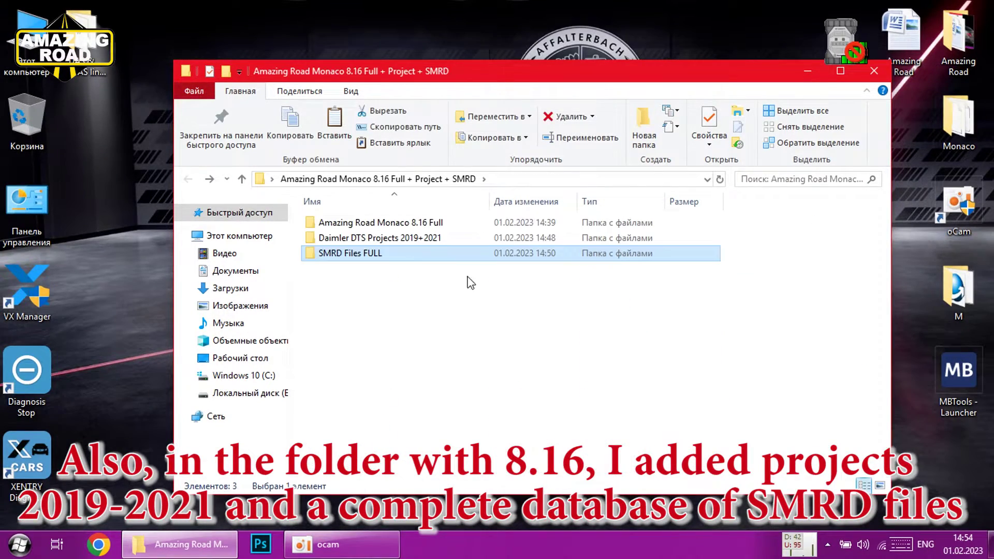
Look through the Daimler DTS Projects 2019+2021 folder of the 8.16 package and return to the parent folder
{"action": "double_click", "coordinate": [376, 238]}
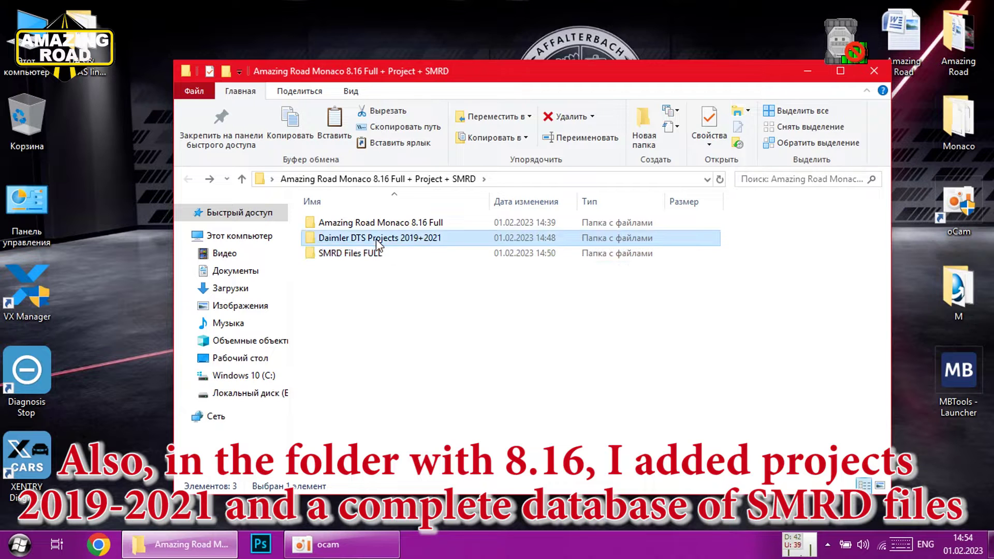
{"action": "left_click_drag", "start_coordinate": [884, 219], "coordinate": [843, 212]}
{"action": "key", "text": "BackSpace"}
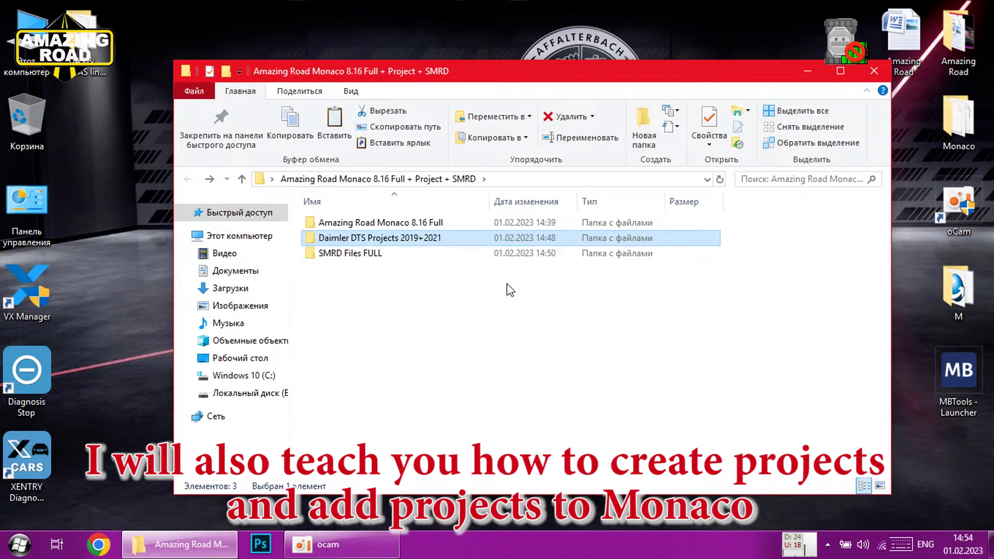
Check the properties of the Daimler DTS Projects 2019+2021 and SMRD Files FULL folders for their size and file count
{"action": "key", "text": "alt+Return"}
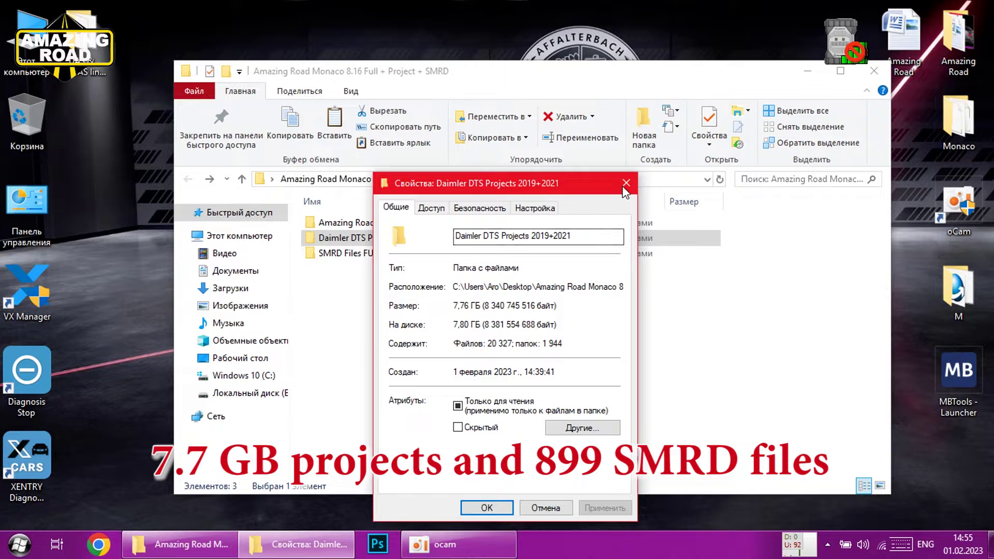
{"action": "left_click", "coordinate": [626, 184]}
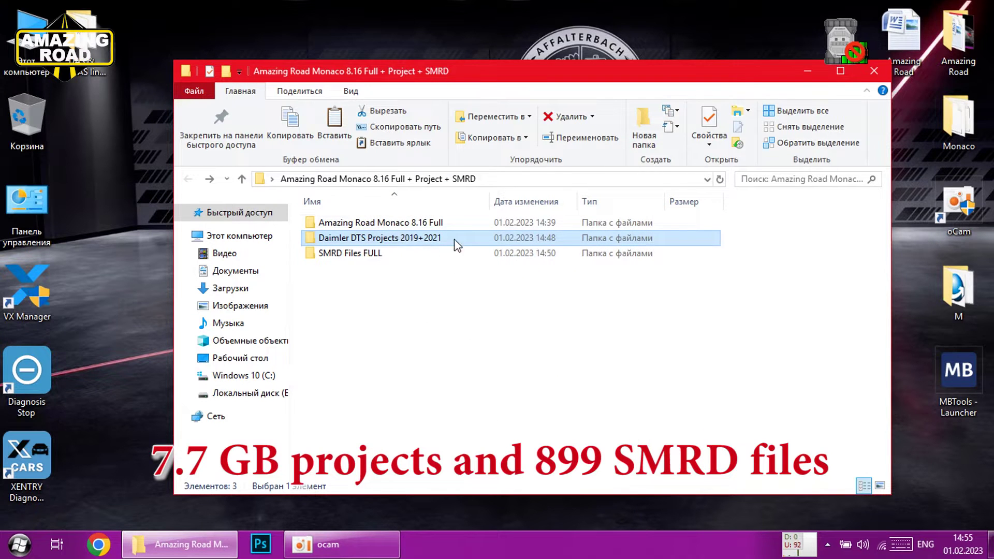
{"action": "right_click", "coordinate": [344, 254]}
{"action": "left_click", "coordinate": [389, 517]}
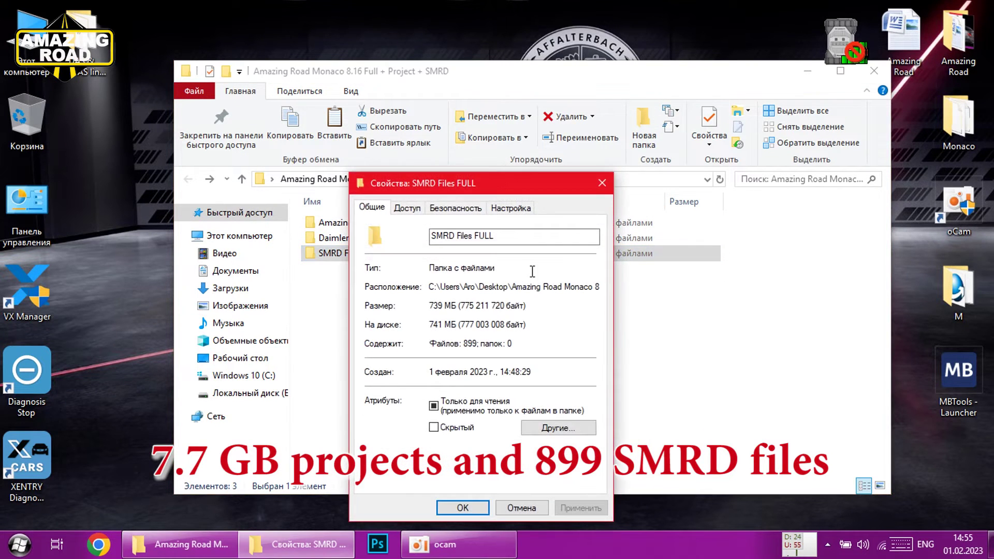
{"action": "left_click", "coordinate": [603, 183]}
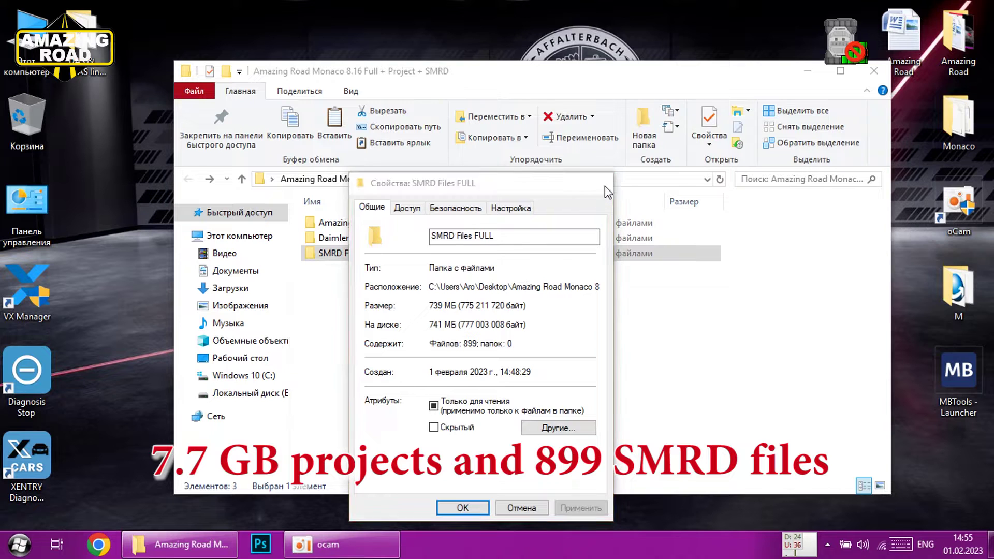
Open the Amazing Road Monaco 8.14 Full + Project + SMRD folder and look through the projects in its Daimler DTS Projects 2019+2021 subfolder
{"action": "left_click", "coordinate": [416, 223]}
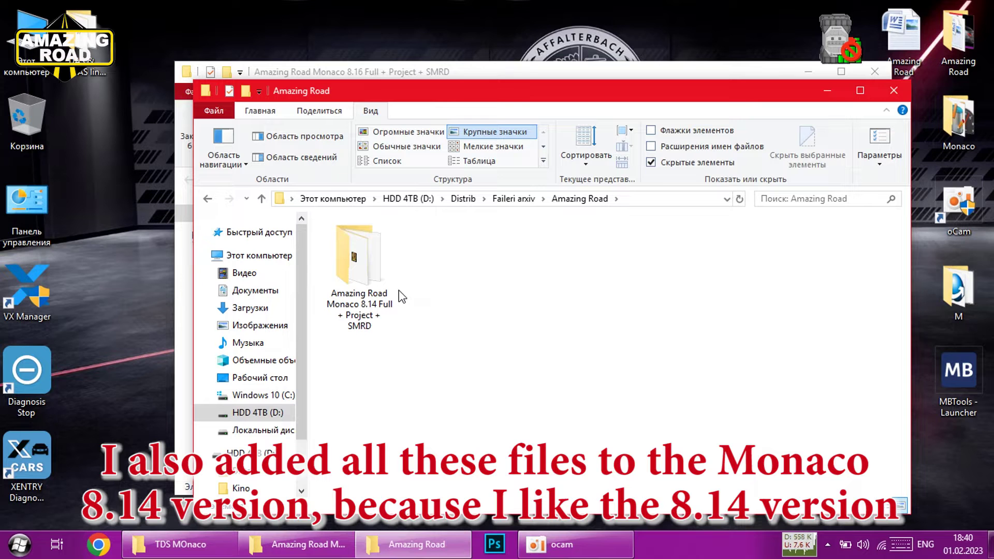
{"action": "double_click", "coordinate": [400, 297]}
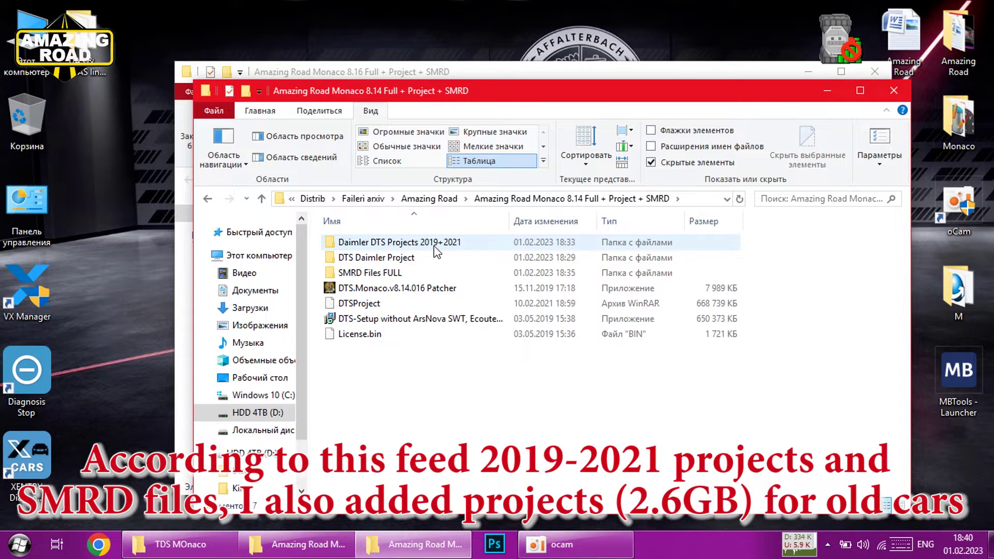
{"action": "double_click", "coordinate": [448, 248]}
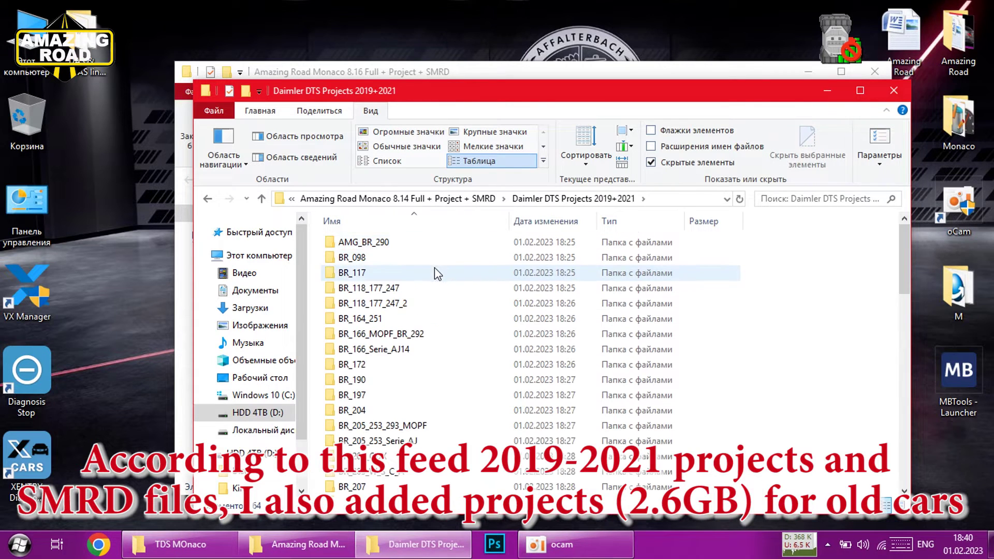
{"action": "scroll", "coordinate": [435, 273], "scroll_direction": "down", "scroll_amount": 6}
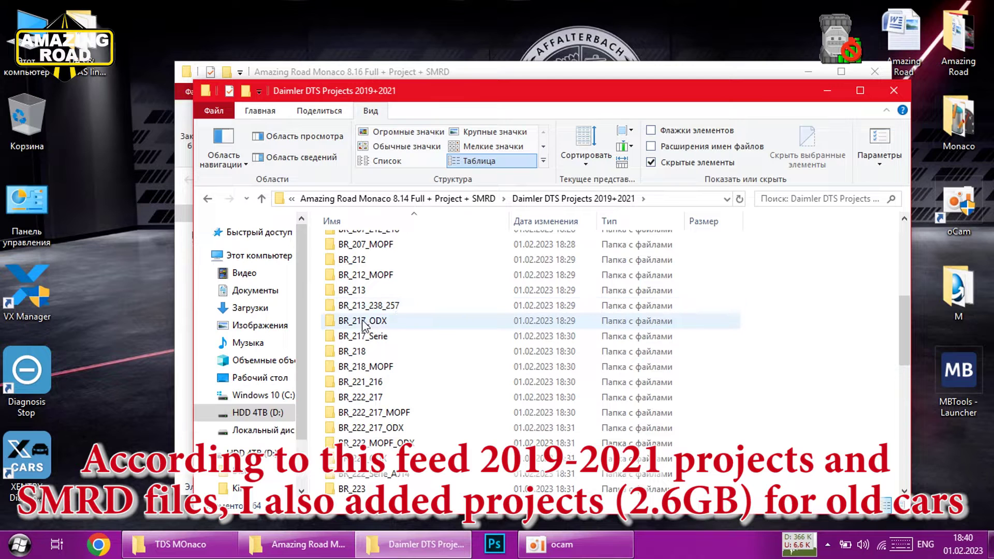
{"action": "scroll", "coordinate": [383, 362], "scroll_direction": "down", "scroll_amount": 4}
{"action": "scroll", "coordinate": [406, 385], "scroll_direction": "down", "scroll_amount": 4}
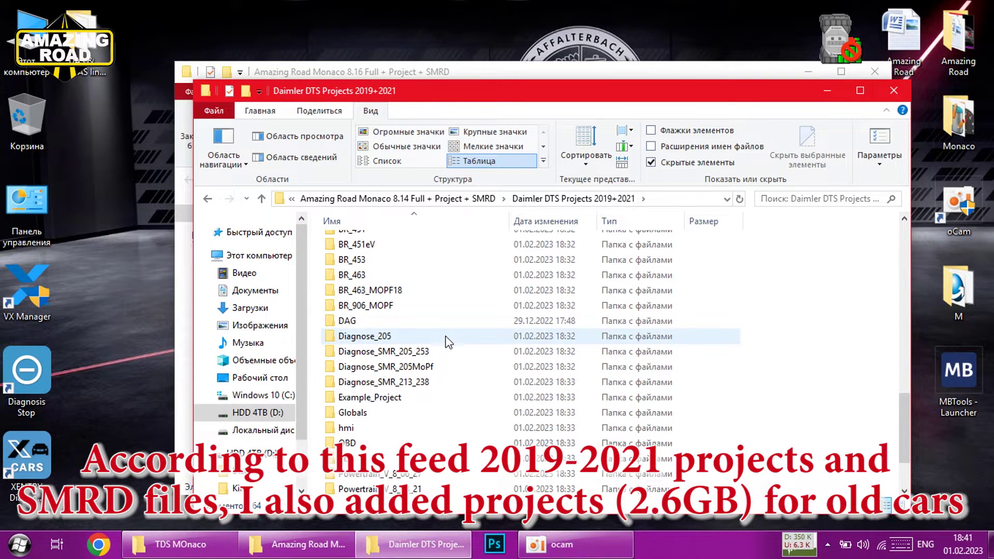
{"action": "scroll", "coordinate": [448, 341], "scroll_direction": "down", "scroll_amount": 2}
{"action": "scroll", "coordinate": [437, 347], "scroll_direction": "up", "scroll_amount": 10}
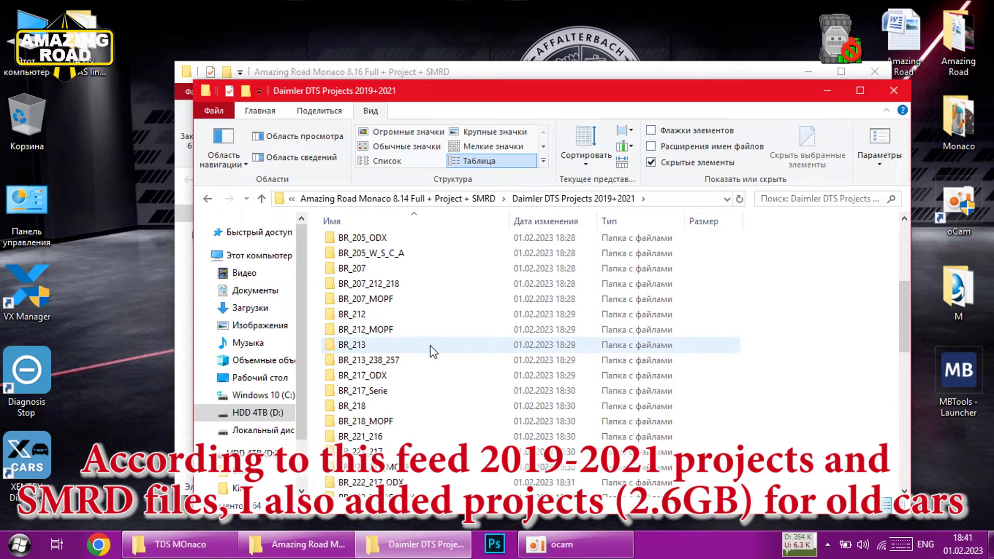
{"action": "scroll", "coordinate": [433, 352], "scroll_direction": "up", "scroll_amount": 3}
{"action": "key", "text": "BackSpace"}
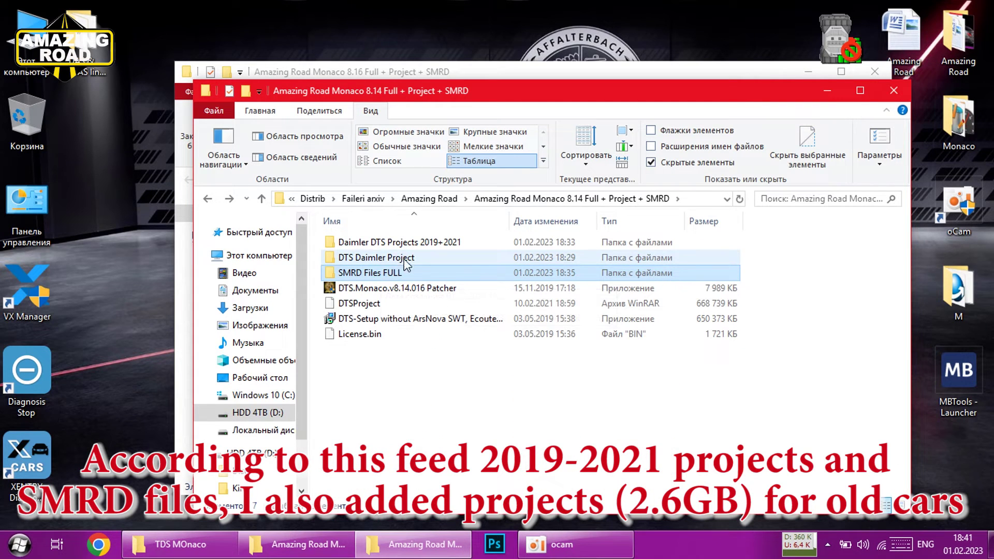
Browse the vehicle project folders inside DTS Daimler Project in the Monaco 8.14 package
{"action": "double_click", "coordinate": [387, 262]}
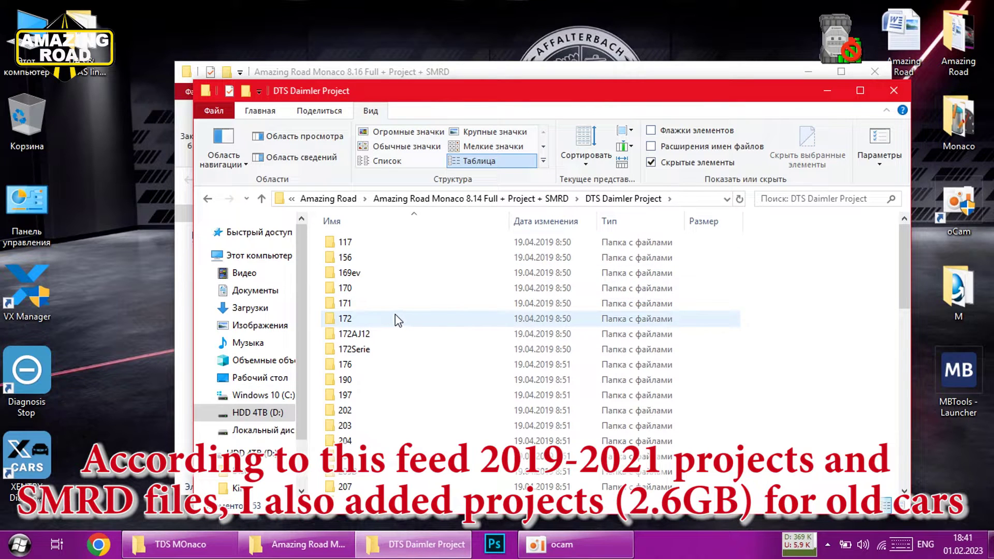
{"action": "scroll", "coordinate": [401, 321], "scroll_direction": "down", "scroll_amount": 10}
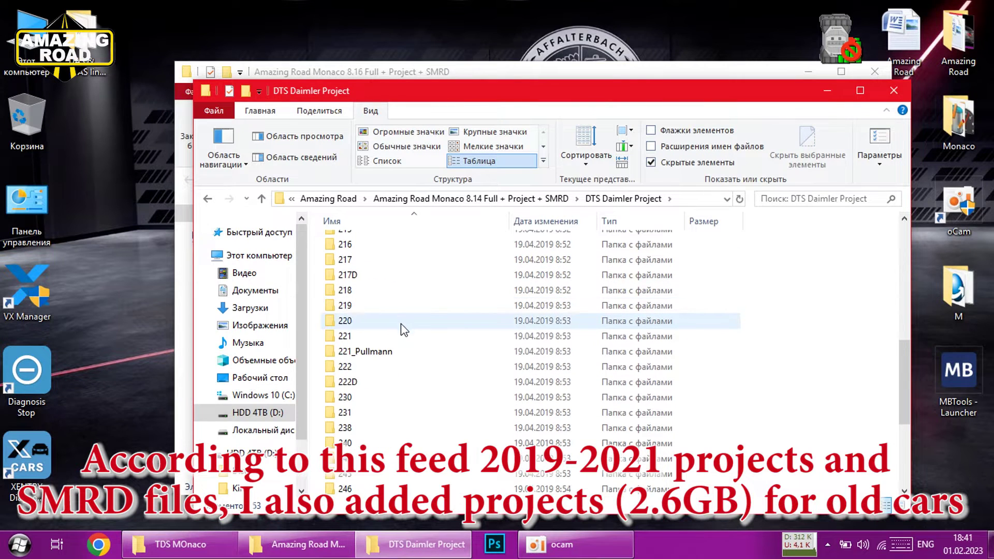
{"action": "scroll", "coordinate": [395, 342], "scroll_direction": "down", "scroll_amount": 1}
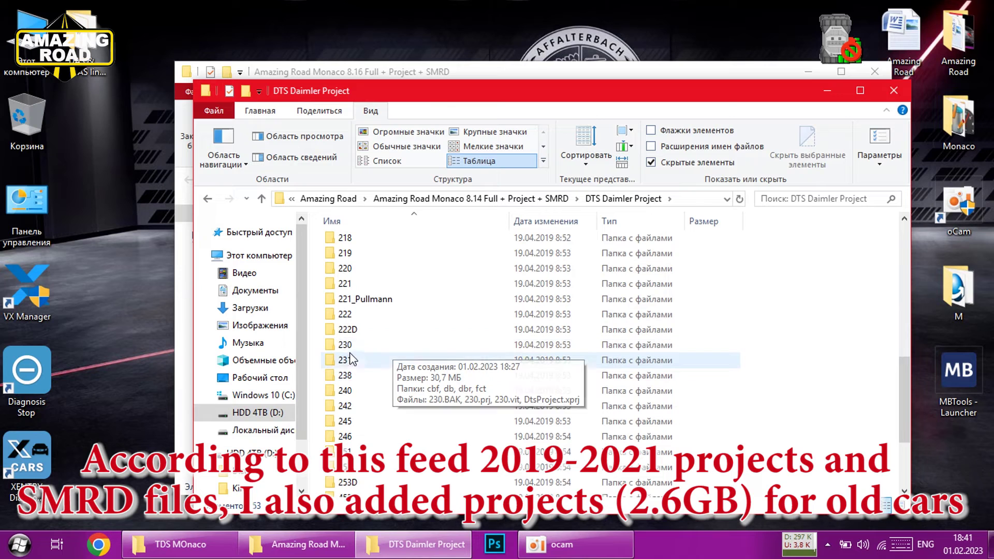
{"action": "scroll", "coordinate": [393, 321], "scroll_direction": "up", "scroll_amount": 3}
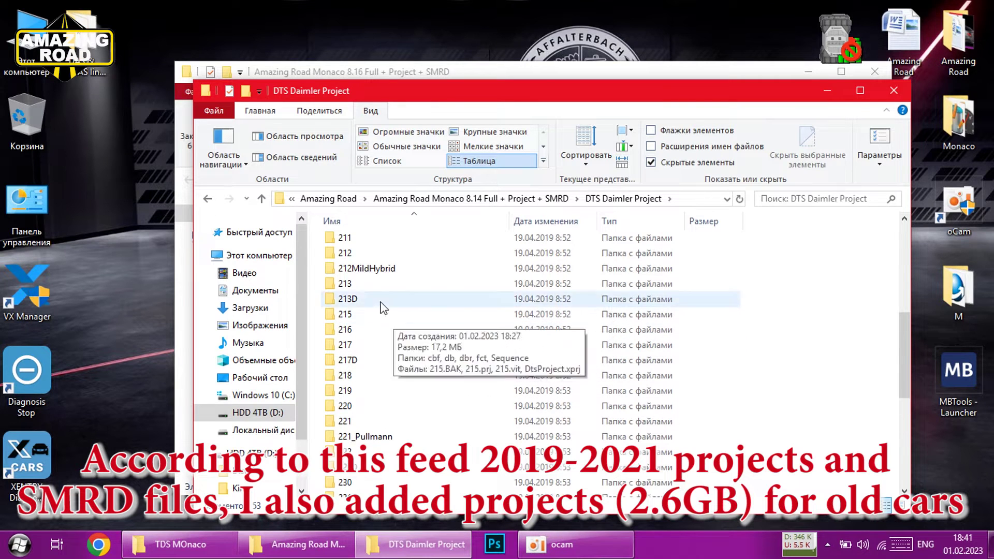
Examine the CBF files in the cbf folder of project 211, and return to the Monaco 8.14 package folder
{"action": "double_click", "coordinate": [354, 239]}
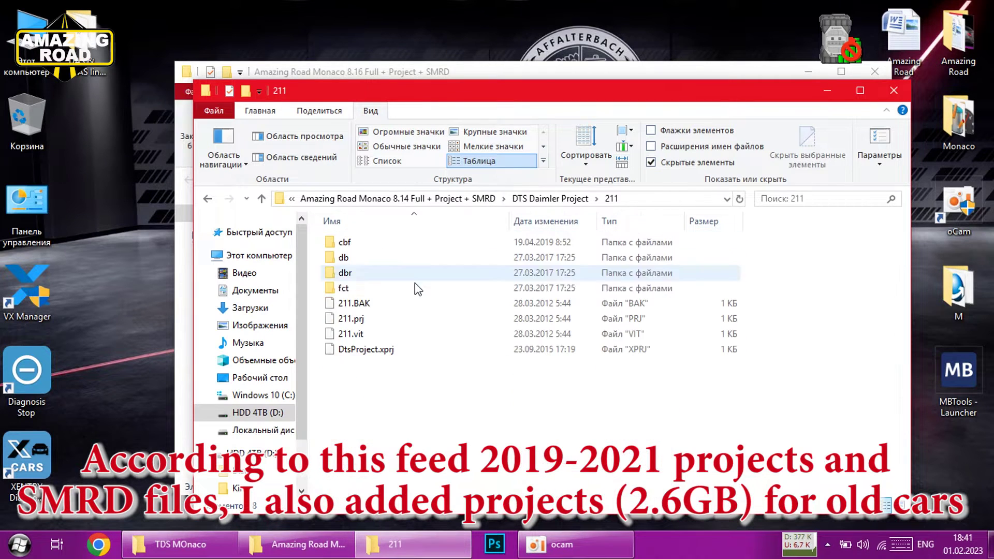
{"action": "double_click", "coordinate": [345, 243]}
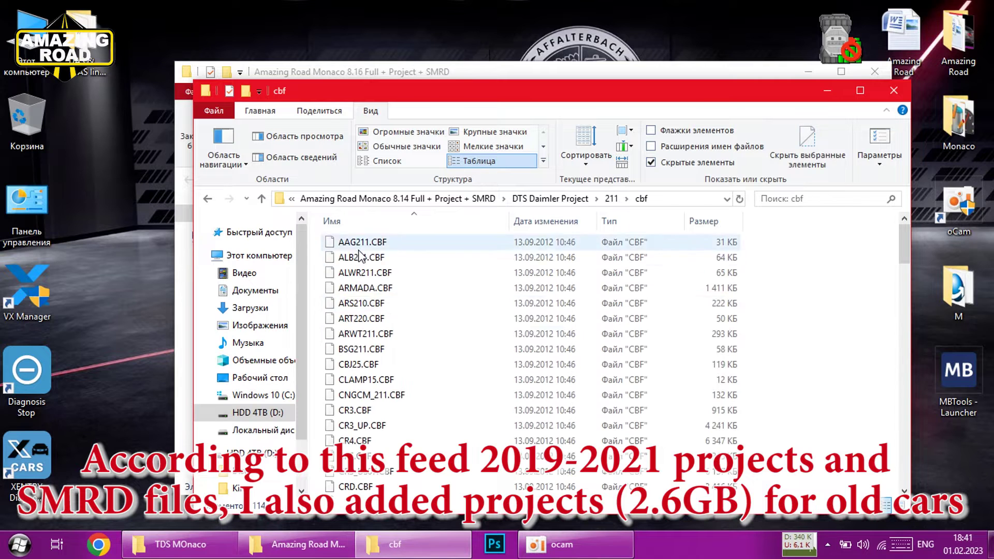
{"action": "scroll", "coordinate": [420, 317], "scroll_direction": "down", "scroll_amount": 5}
{"action": "scroll", "coordinate": [422, 318], "scroll_direction": "down", "scroll_amount": 8}
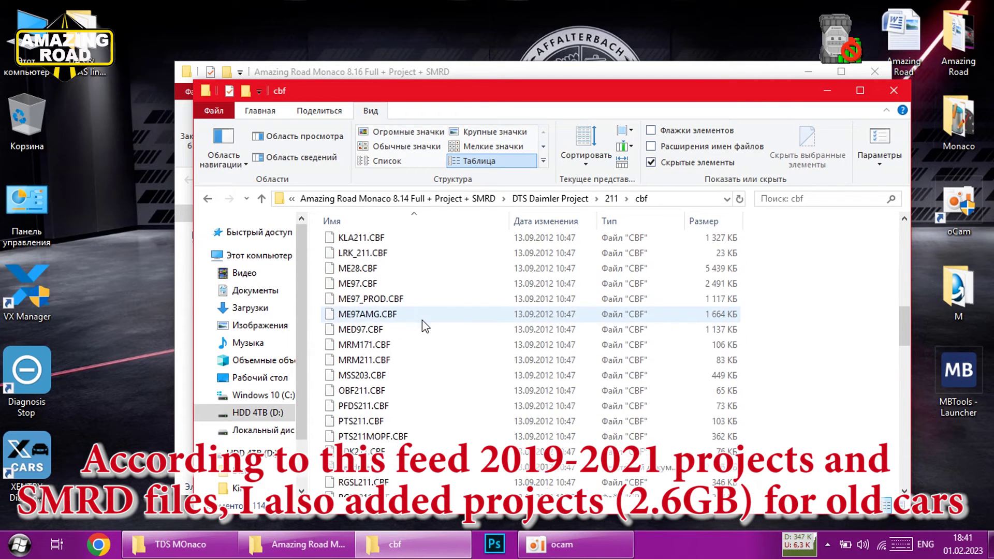
{"action": "scroll", "coordinate": [422, 320], "scroll_direction": "up", "scroll_amount": 2}
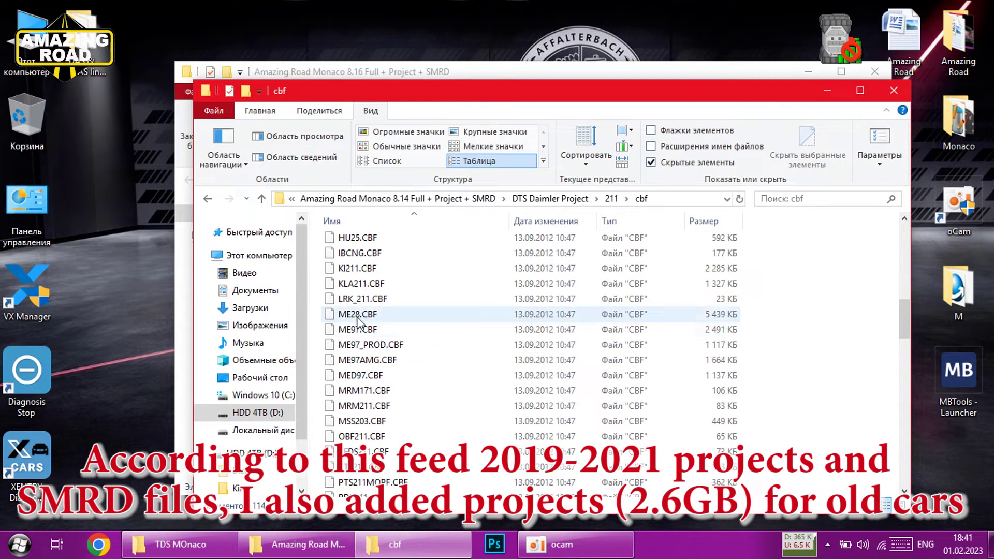
{"action": "scroll", "coordinate": [406, 319], "scroll_direction": "down", "scroll_amount": 4}
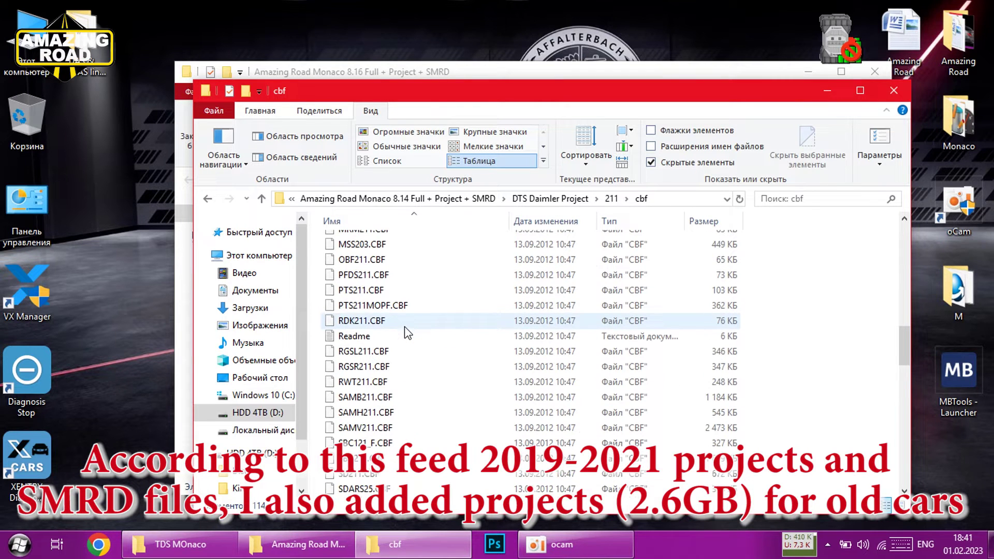
{"action": "scroll", "coordinate": [406, 334], "scroll_direction": "down", "scroll_amount": 14}
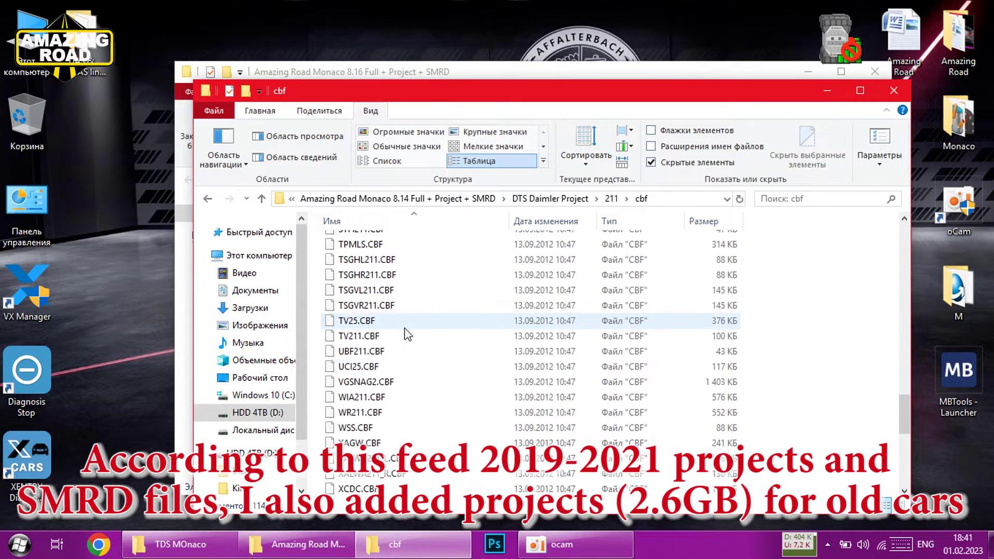
{"action": "scroll", "coordinate": [407, 334], "scroll_direction": "up", "scroll_amount": 1}
{"action": "left_click", "coordinate": [404, 375]}
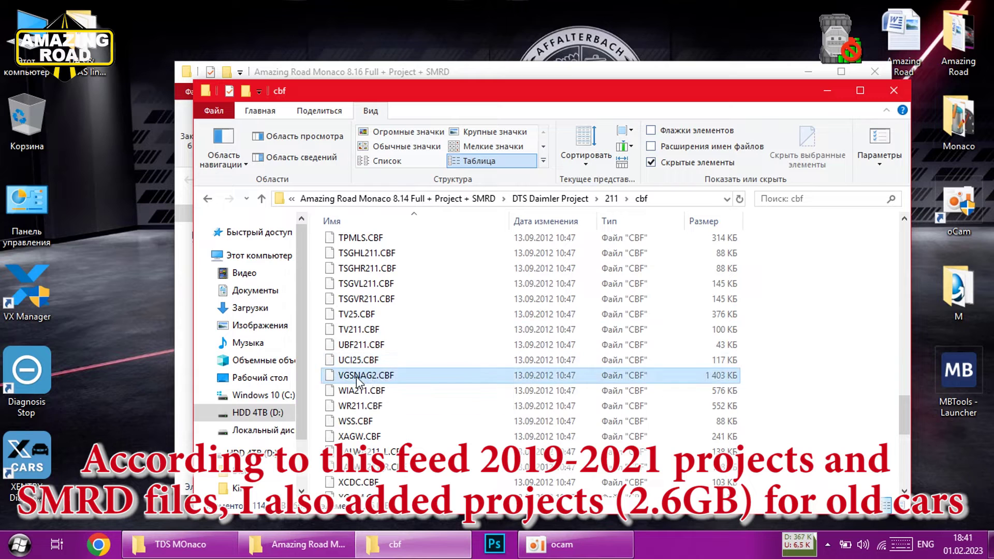
{"action": "left_click", "coordinate": [208, 200]}
{"action": "left_click", "coordinate": [208, 199]}
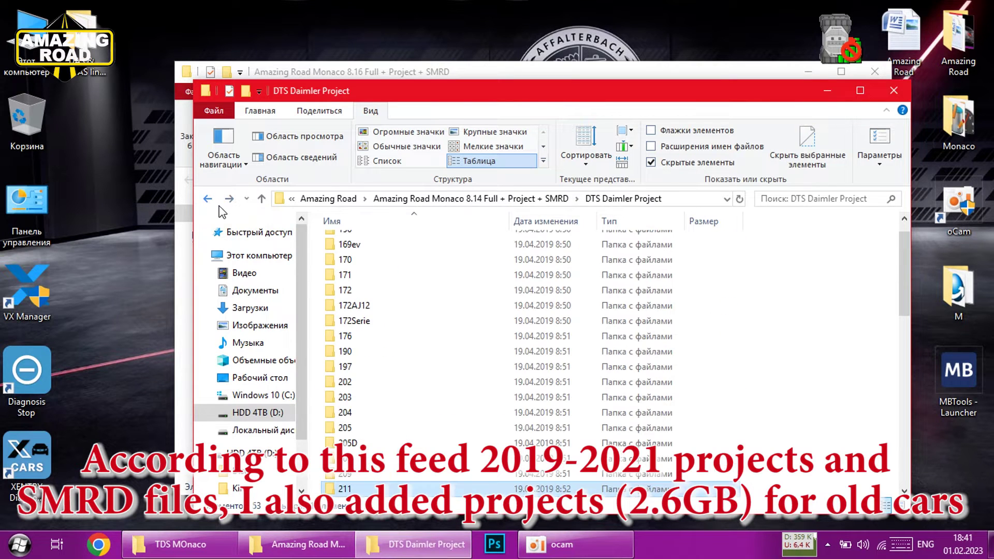
{"action": "left_click", "coordinate": [208, 200]}
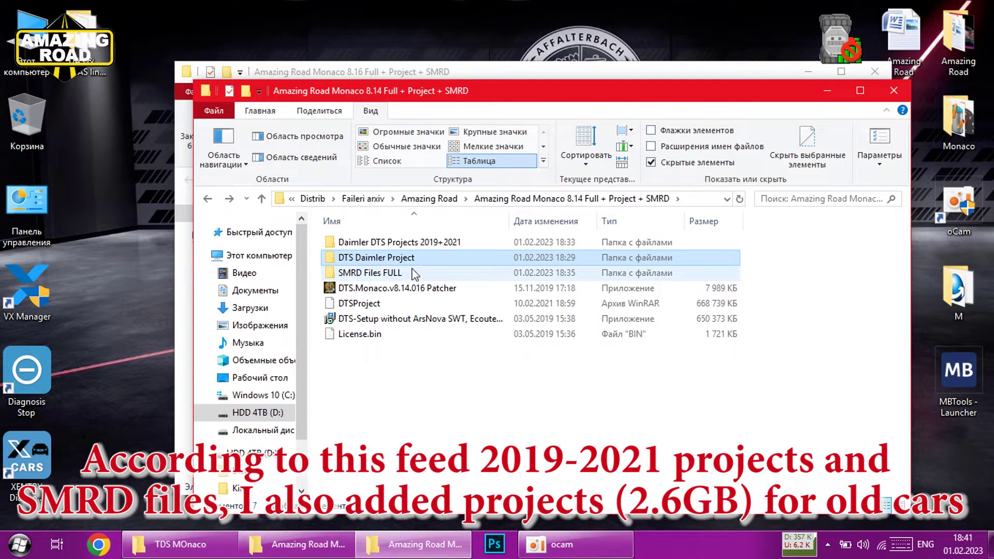
Check the total size of the DTS Daimler Project folder in its properties and close them
{"action": "right_click", "coordinate": [389, 257]}
{"action": "left_click", "coordinate": [425, 519]}
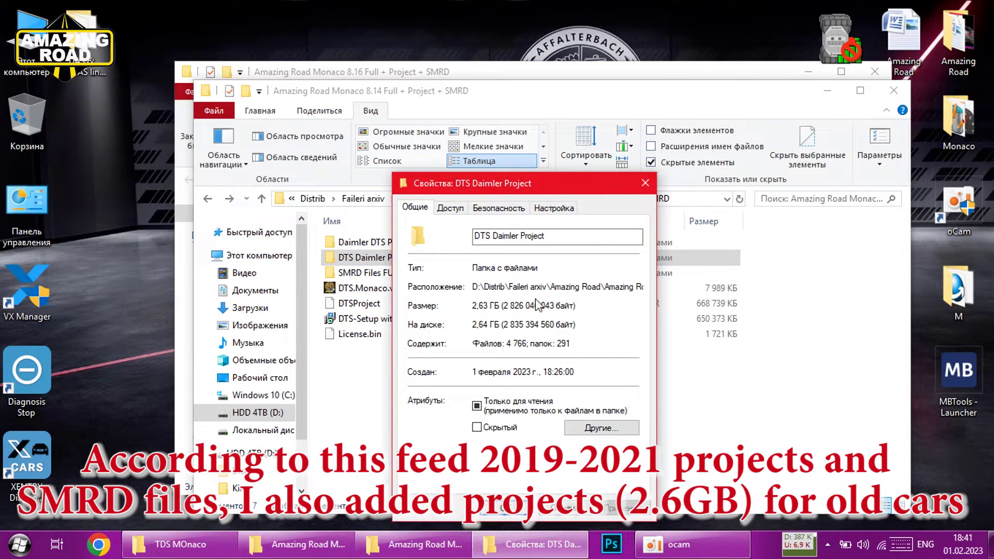
{"action": "left_click", "coordinate": [646, 183]}
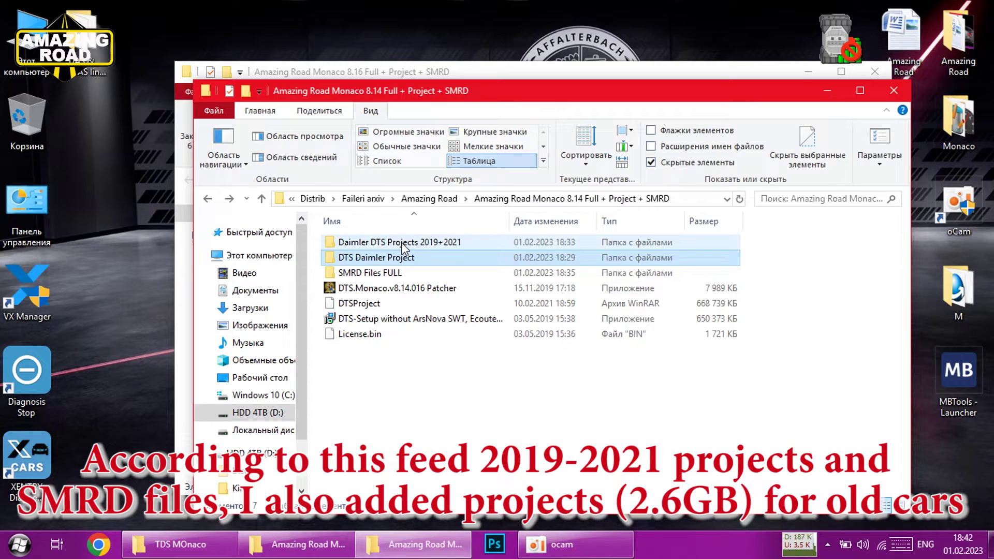
Arrange the Monaco 8.14 and 8.16 package windows next to each other so both folder lists can be compared
{"action": "left_click", "coordinate": [404, 375]}
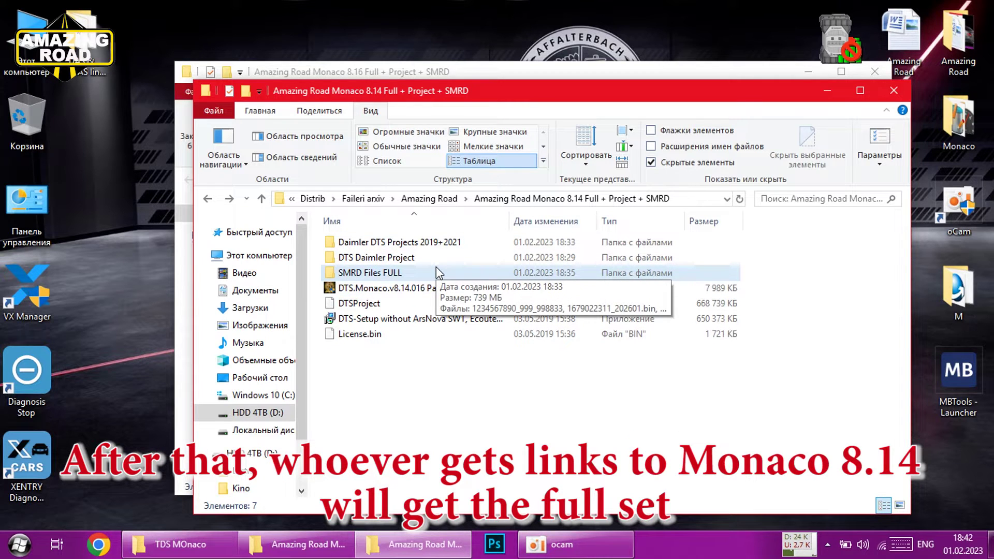
{"action": "left_click_drag", "start_coordinate": [389, 93], "coordinate": [705, 96]}
{"action": "left_click", "coordinate": [688, 264]}
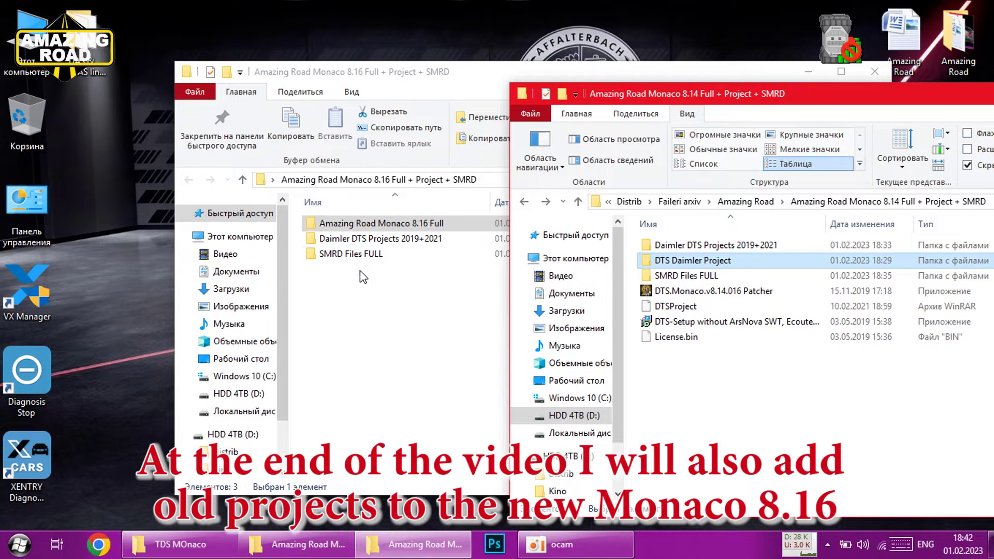
{"action": "left_click", "coordinate": [355, 291]}
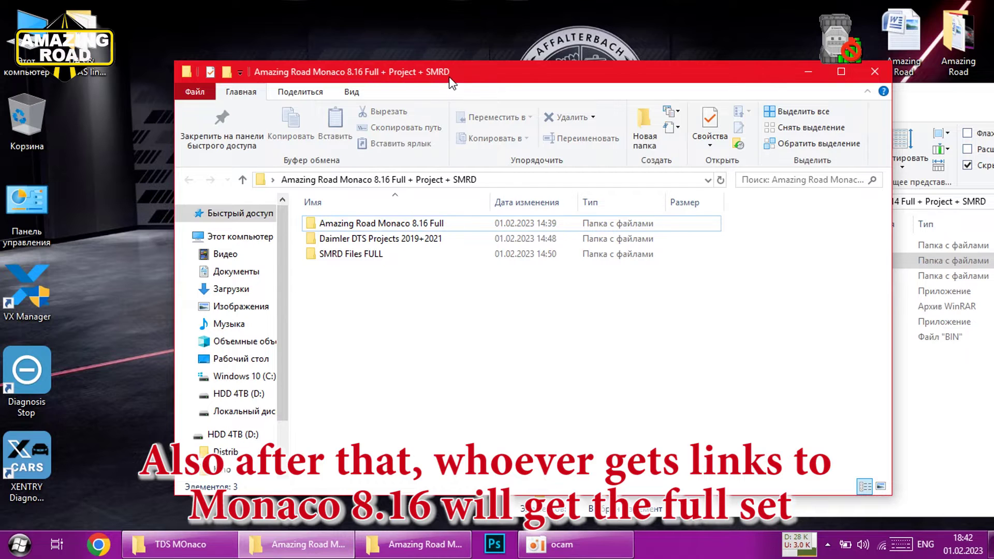
{"action": "left_click_drag", "start_coordinate": [452, 83], "coordinate": [343, 104]}
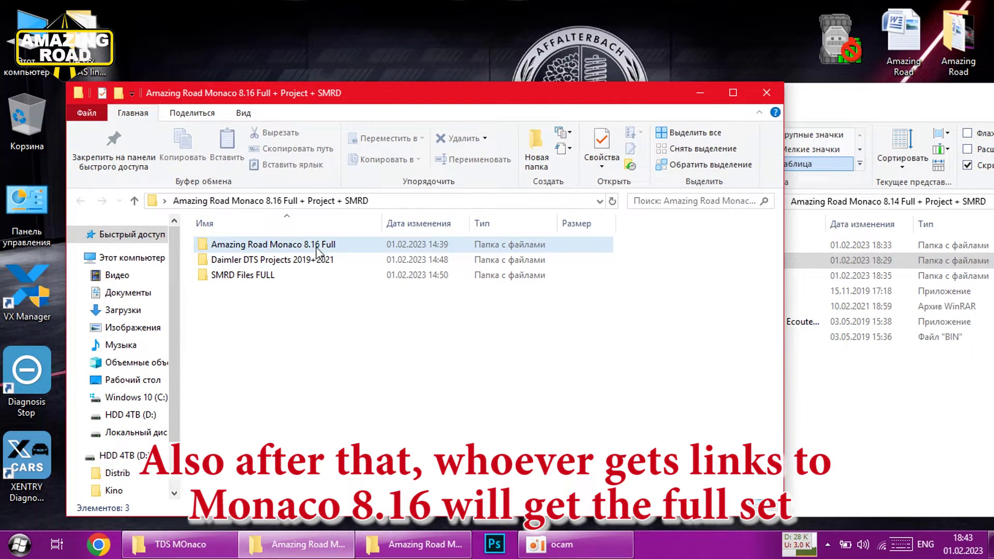
Compare the Daimler DTS Projects 2019+2021 and SMRD Files FULL folders of the 8.16 package with DTS Daimler Project in the 8.14 package
{"action": "left_click", "coordinate": [285, 263]}
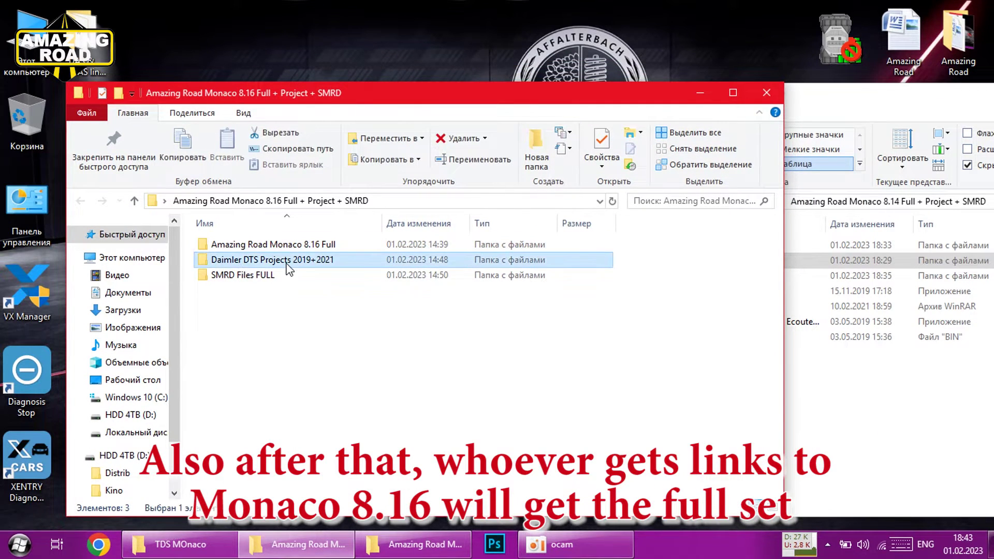
{"action": "left_click", "coordinate": [252, 277]}
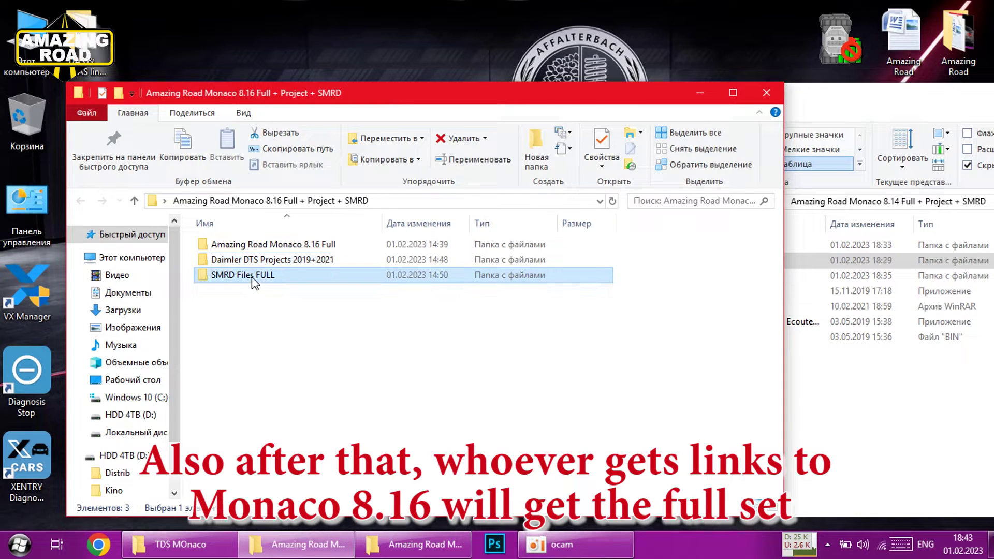
{"action": "left_click", "coordinate": [899, 385]}
{"action": "left_click", "coordinate": [695, 264]}
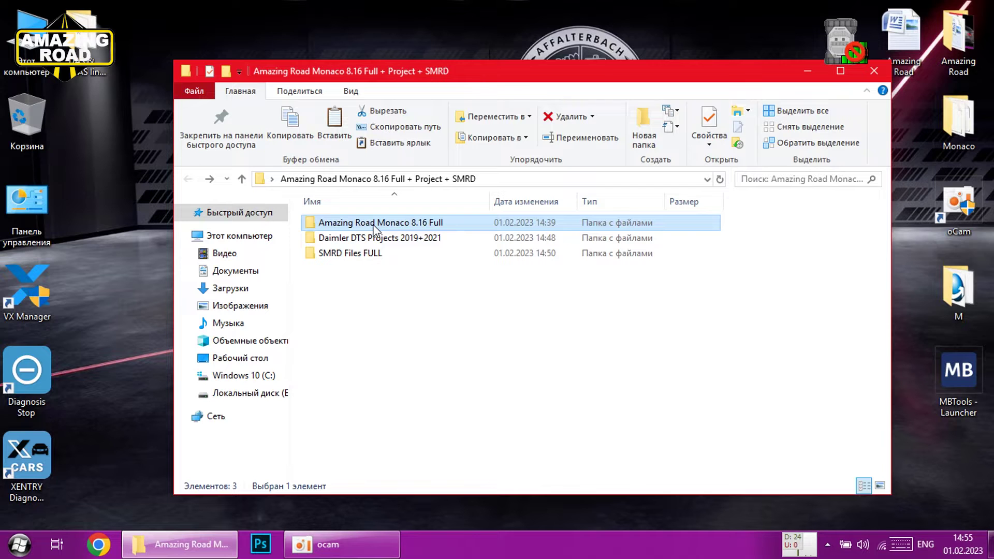
Run DTS Setup 8.16 from the Amazing Road Monaco 8.16 Full folder as administrator and start a Full Installation of Diagnostic Tool Set 8
{"action": "double_click", "coordinate": [376, 228]}
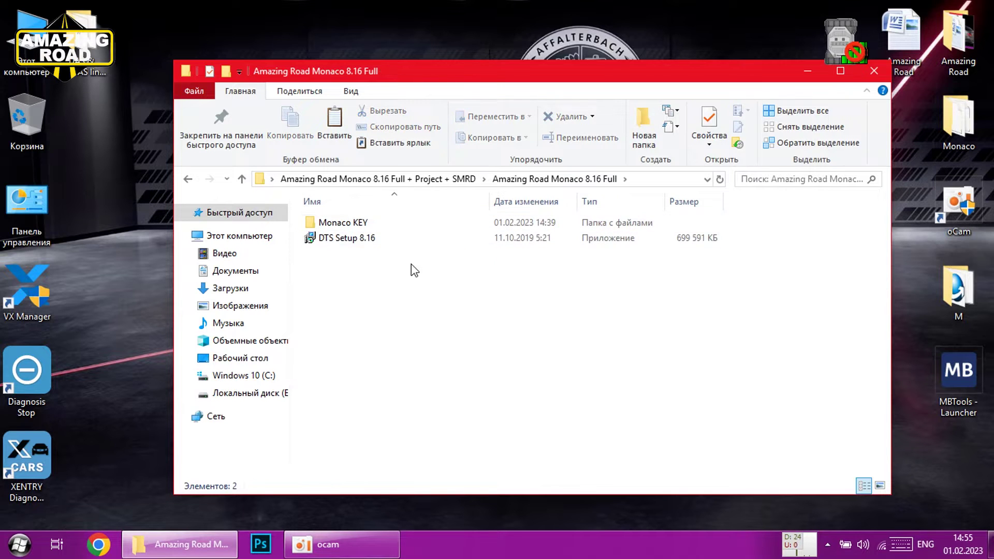
{"action": "right_click", "coordinate": [349, 239]}
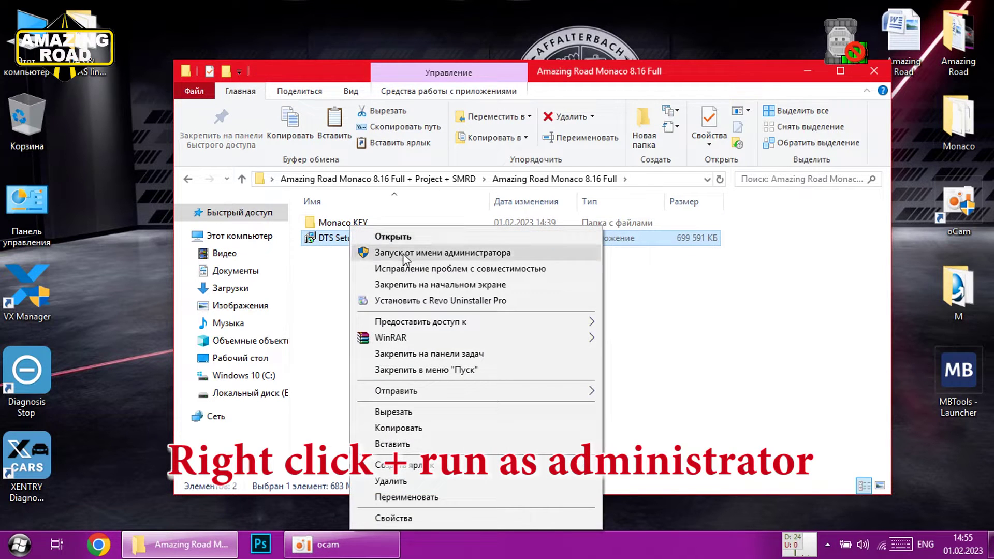
{"action": "left_click", "coordinate": [405, 254]}
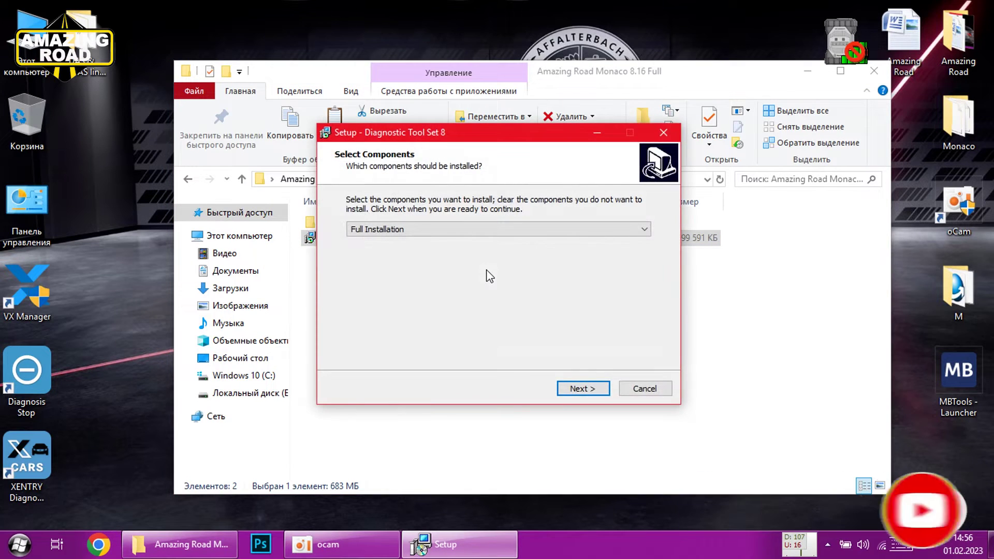
{"action": "left_click", "coordinate": [583, 389]}
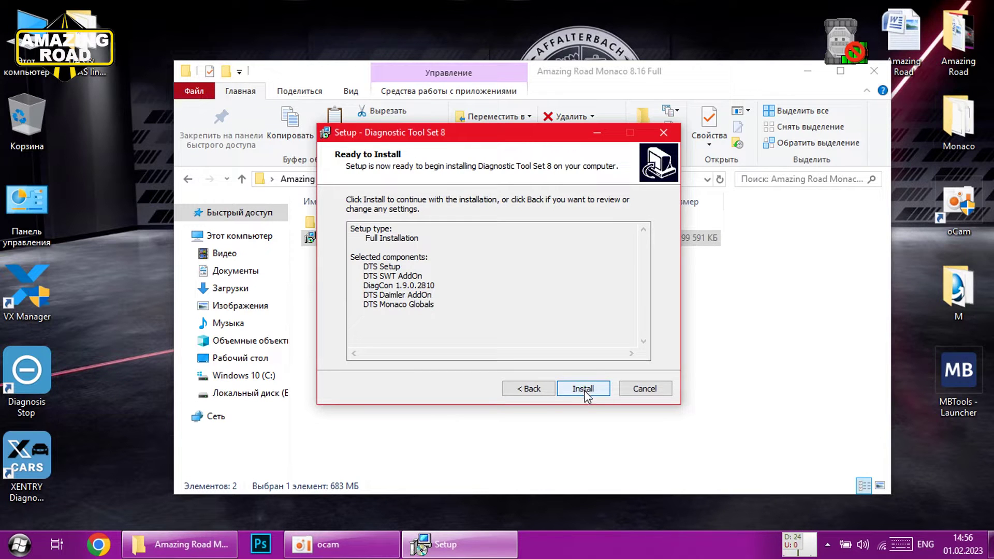
{"action": "left_click", "coordinate": [584, 390]}
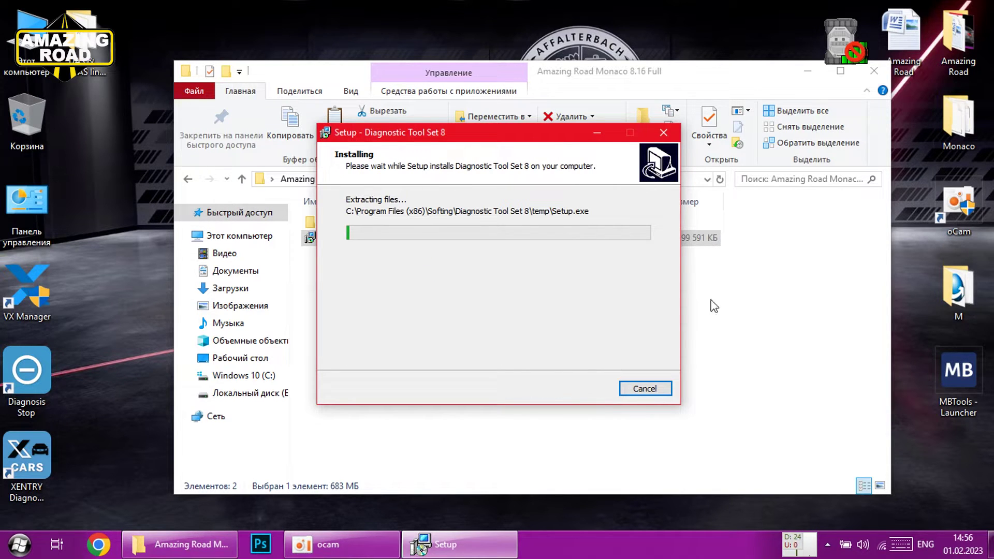
{"action": "left_click", "coordinate": [807, 72]}
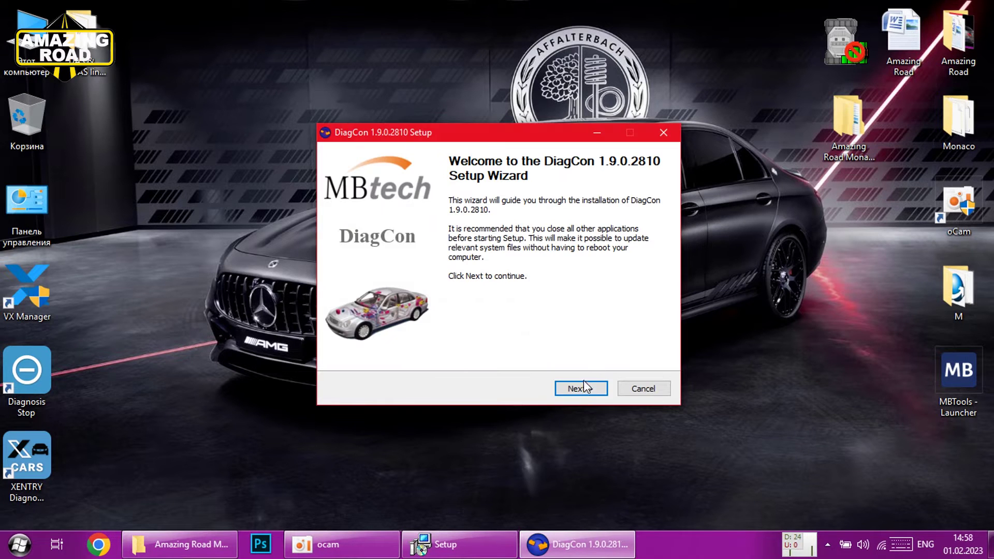
Install DiagCon 1.9.0.2810 into C:\Program Files (x86)\DiagCon\, allowing existing files to be overwritten, and finish its wizard
{"action": "left_click", "coordinate": [581, 388]}
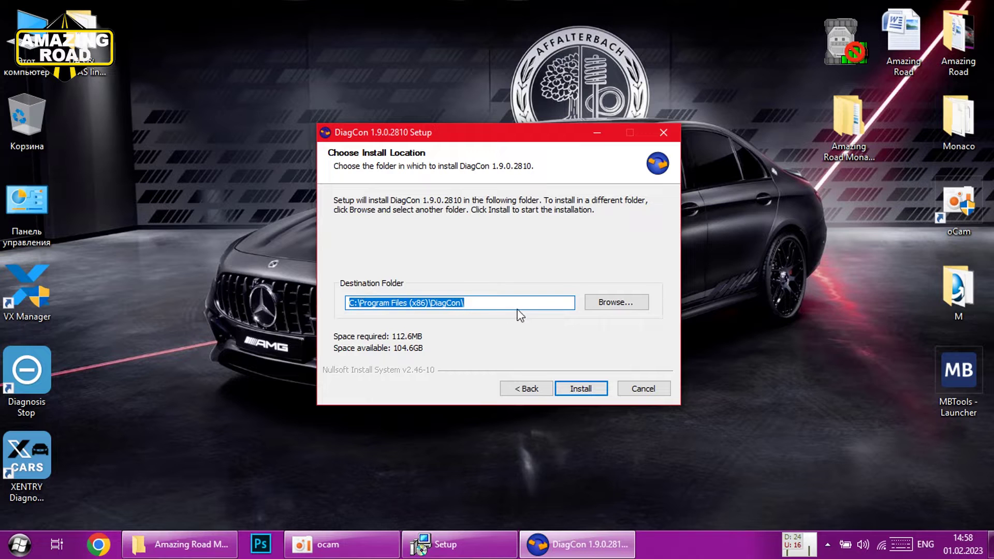
{"action": "left_click", "coordinate": [580, 389]}
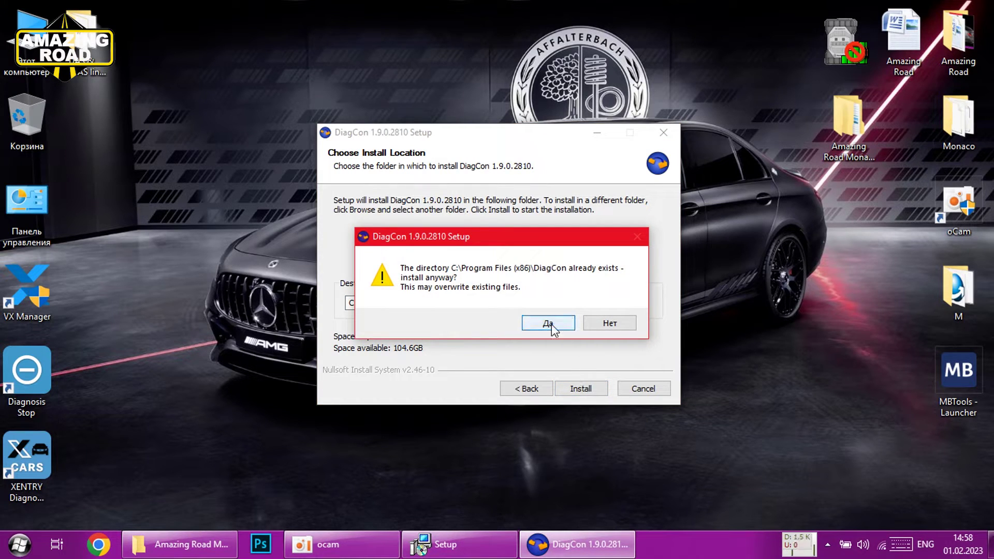
{"action": "left_click", "coordinate": [548, 324]}
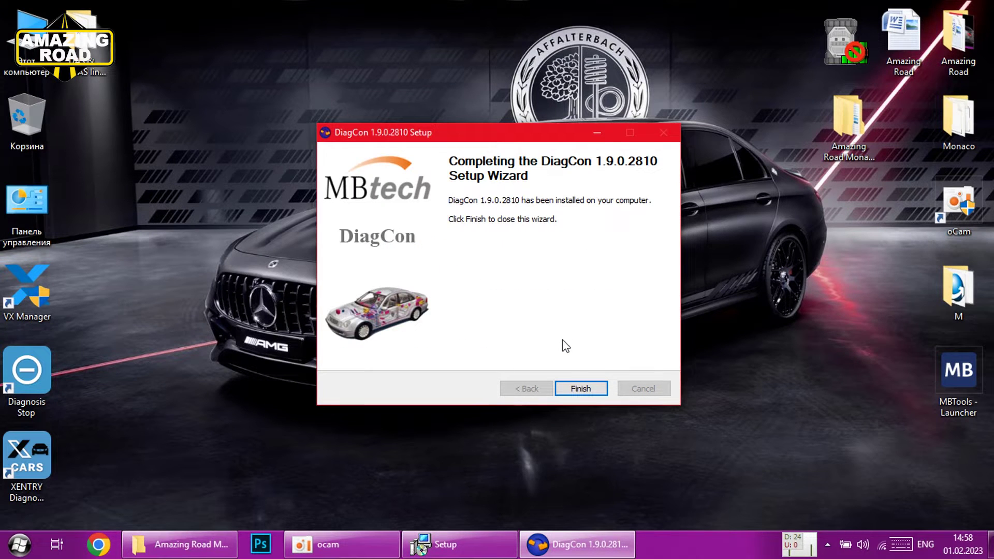
{"action": "left_click", "coordinate": [580, 390]}
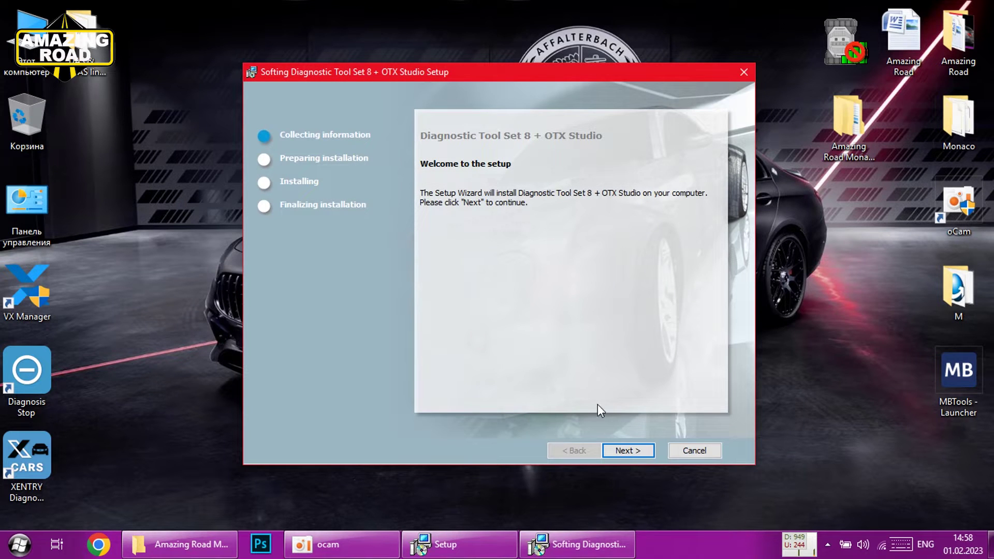
Install Diagnostic Tool Set 8 + OTX Studio into C:\Program Files (x86)\Softing\Diagnostic Tool Set 8\8.16\ and finish its setup
{"action": "left_click", "coordinate": [624, 452]}
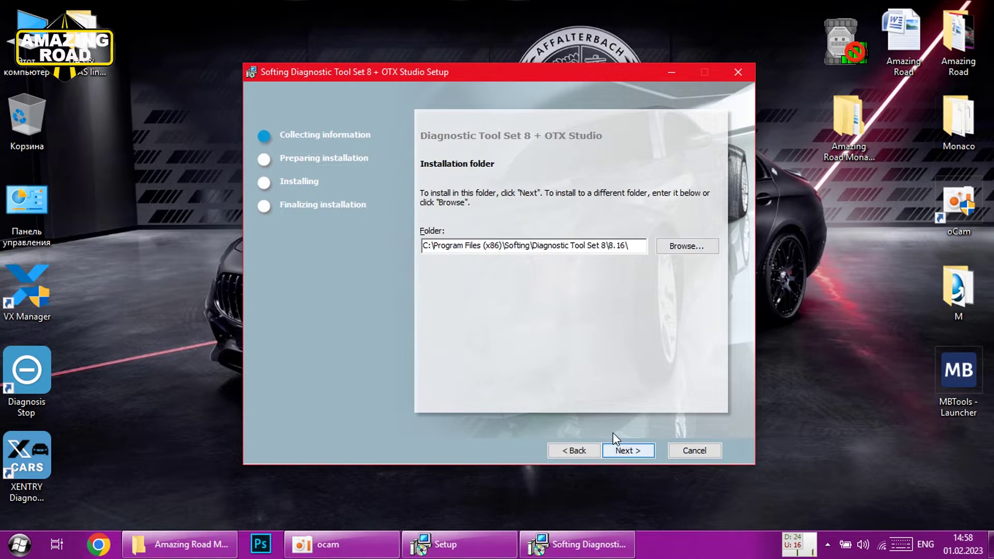
{"action": "left_click", "coordinate": [625, 449]}
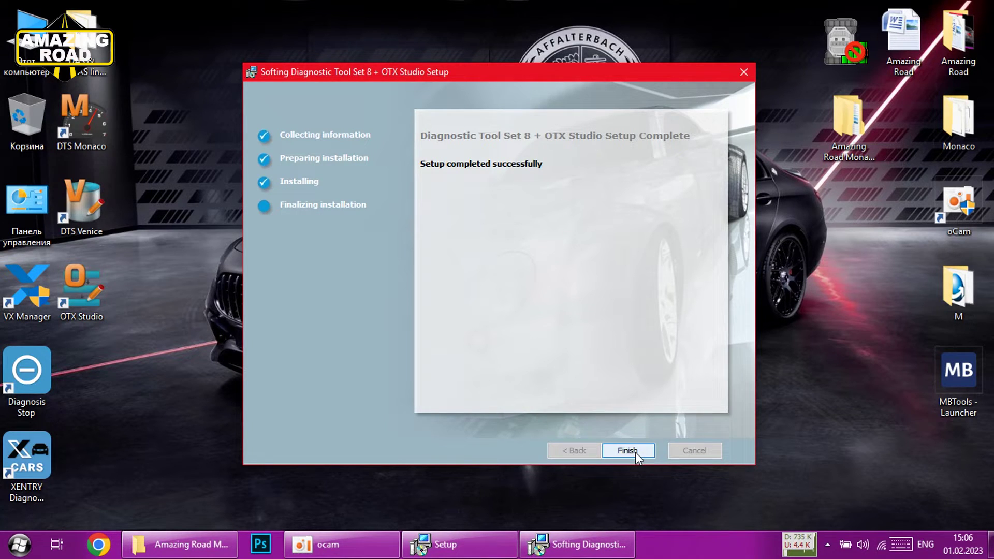
{"action": "left_click", "coordinate": [636, 452]}
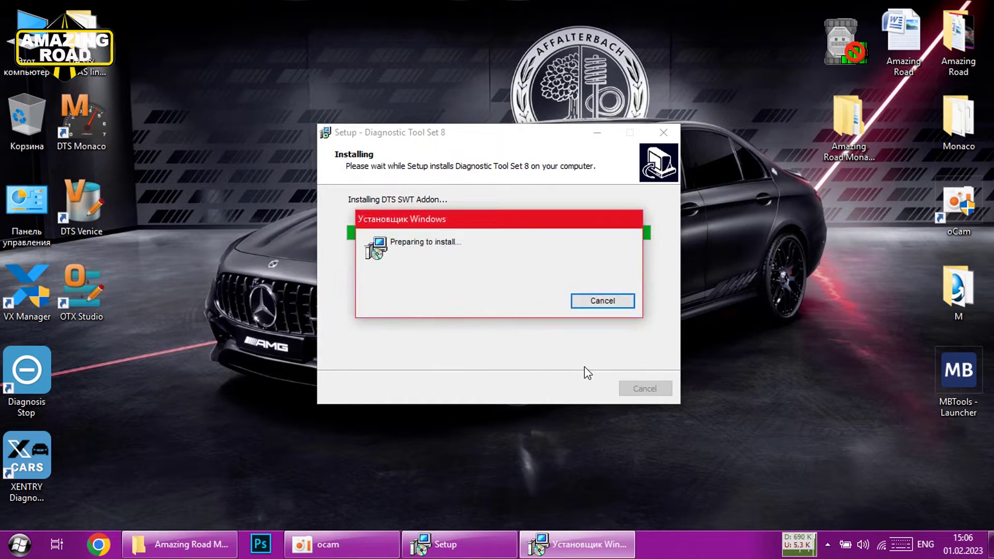
Install the DTS SWT add-on, retrying when another installation blocks it, and finish its wizard
{"action": "left_click", "coordinate": [575, 386]}
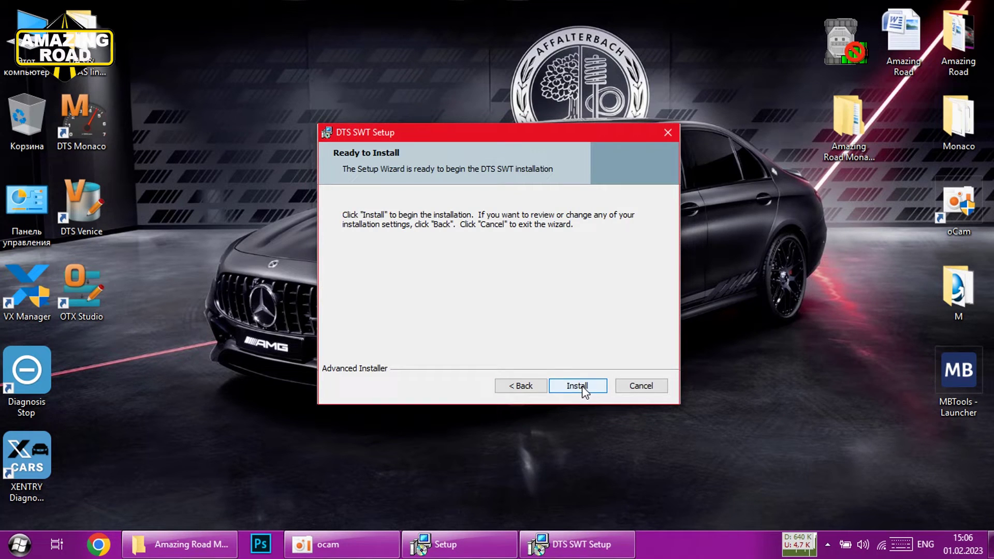
{"action": "left_click", "coordinate": [582, 387]}
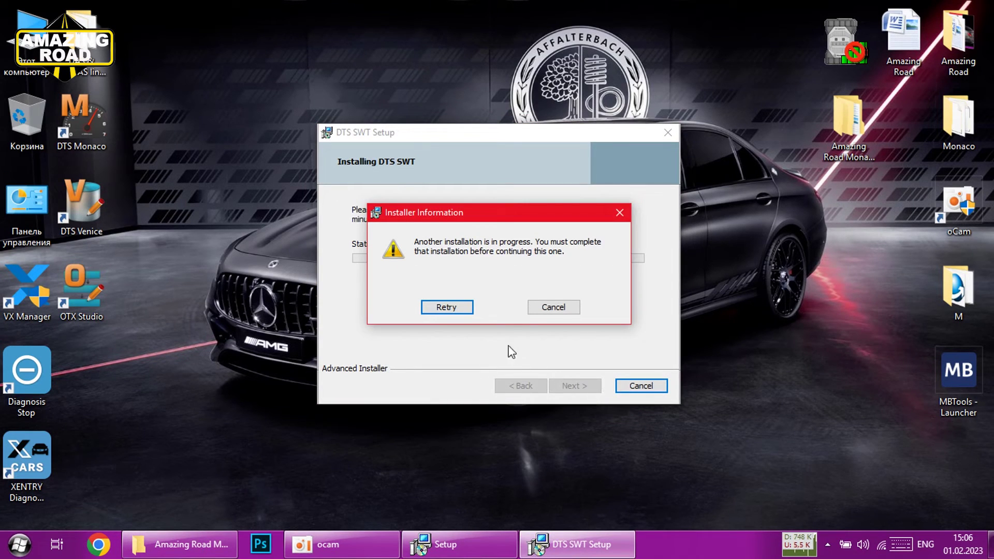
{"action": "left_click", "coordinate": [451, 309]}
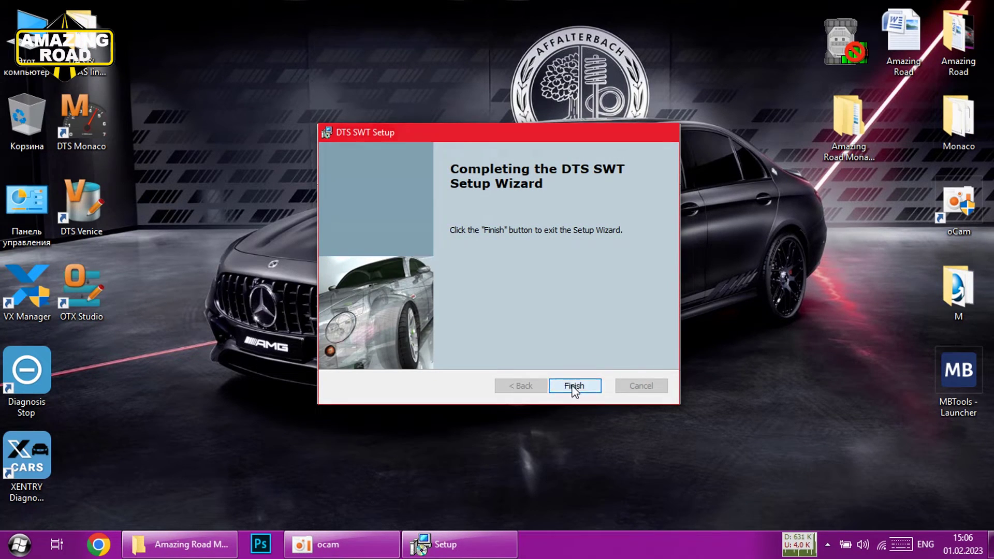
{"action": "left_click", "coordinate": [574, 387]}
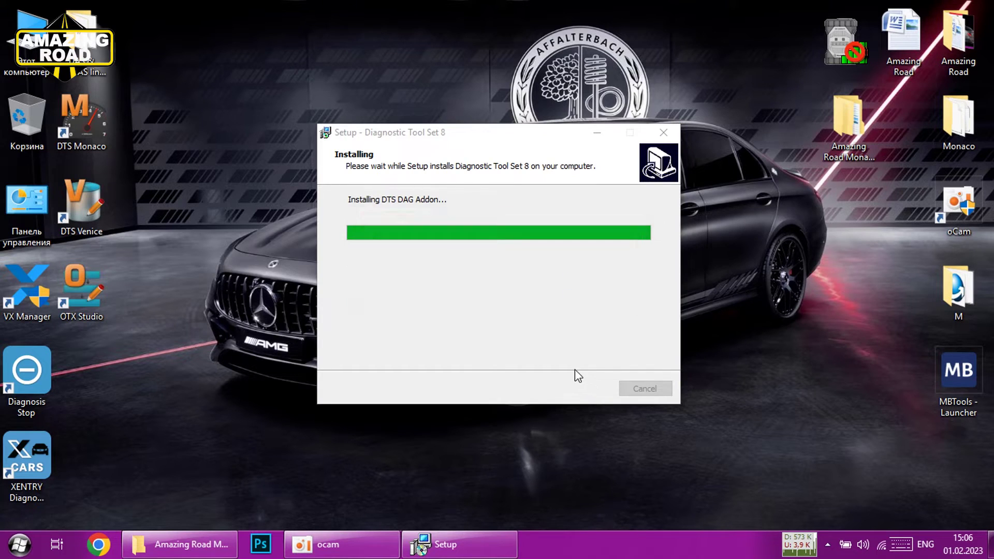
Install the Daimler Add-on, keeping the other interface selected in Main Setup as the default vehicle communication interface
{"action": "left_click", "coordinate": [574, 388]}
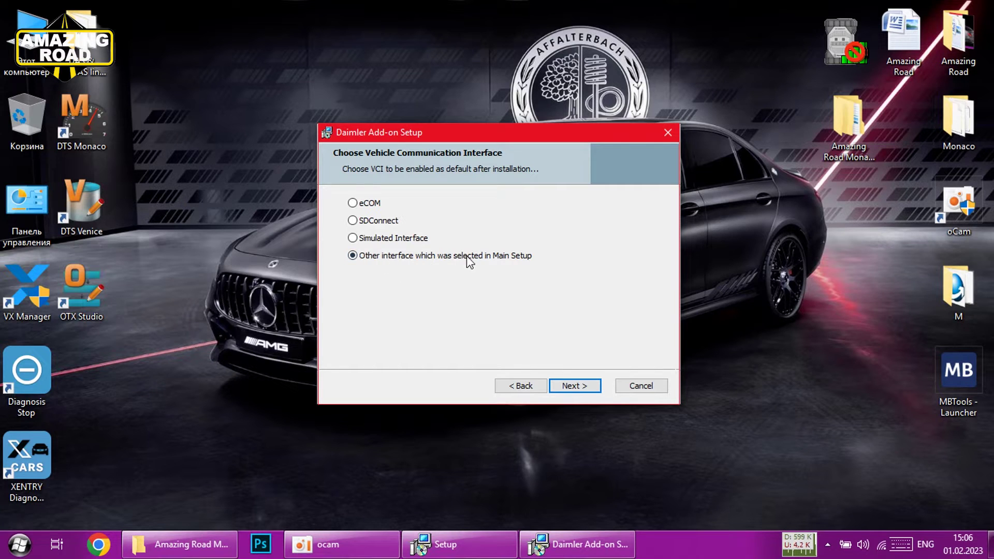
{"action": "left_click", "coordinate": [583, 390]}
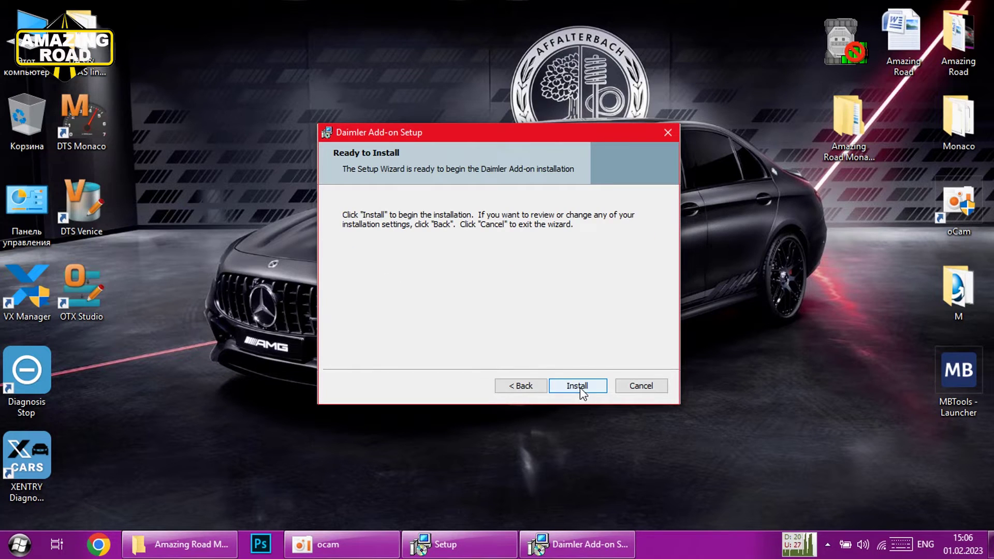
{"action": "left_click", "coordinate": [580, 387]}
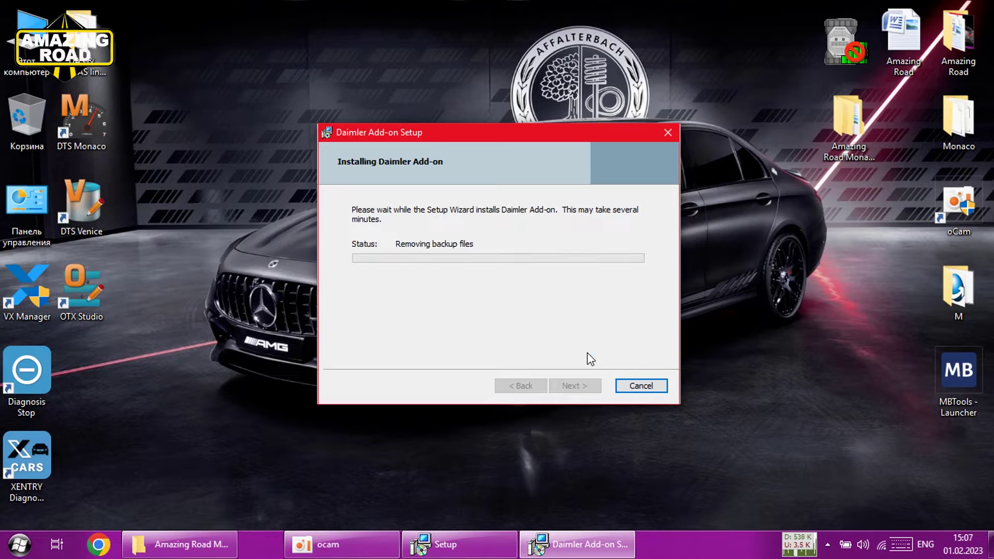
{"action": "left_click", "coordinate": [577, 385]}
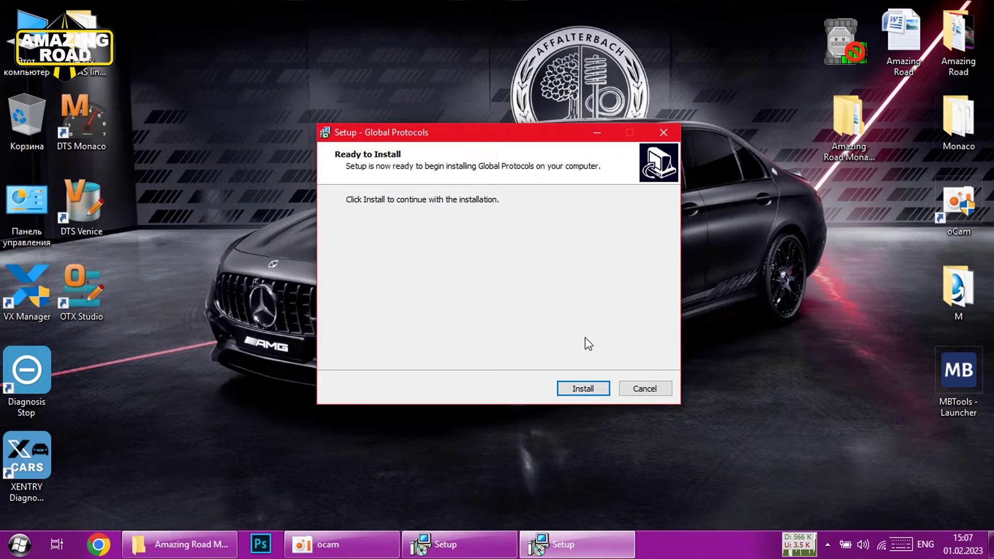
Install Global Protocols, finish its wizard and complete the Diagnostic Tool Set 8 setup
{"action": "left_click", "coordinate": [590, 389]}
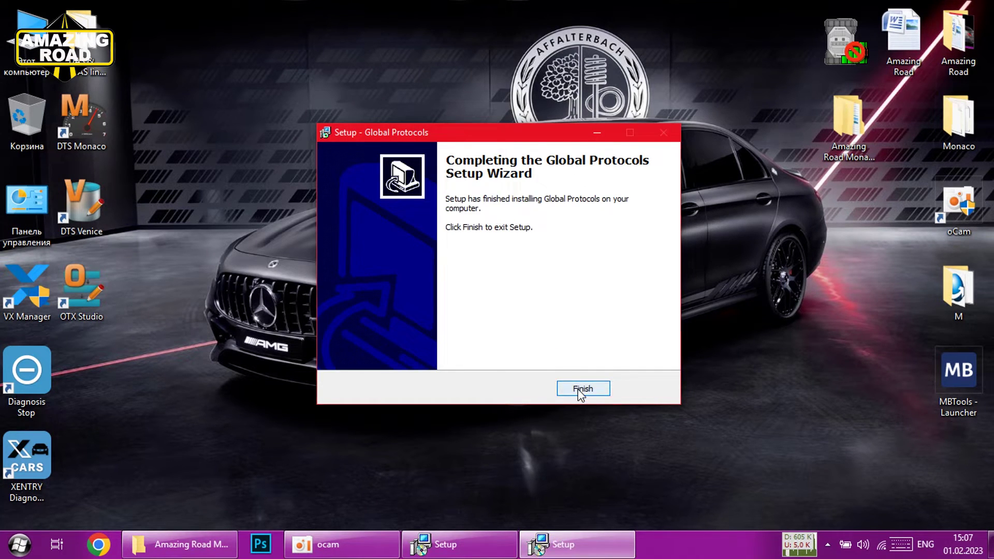
{"action": "left_click", "coordinate": [576, 385]}
{"action": "left_click", "coordinate": [582, 389]}
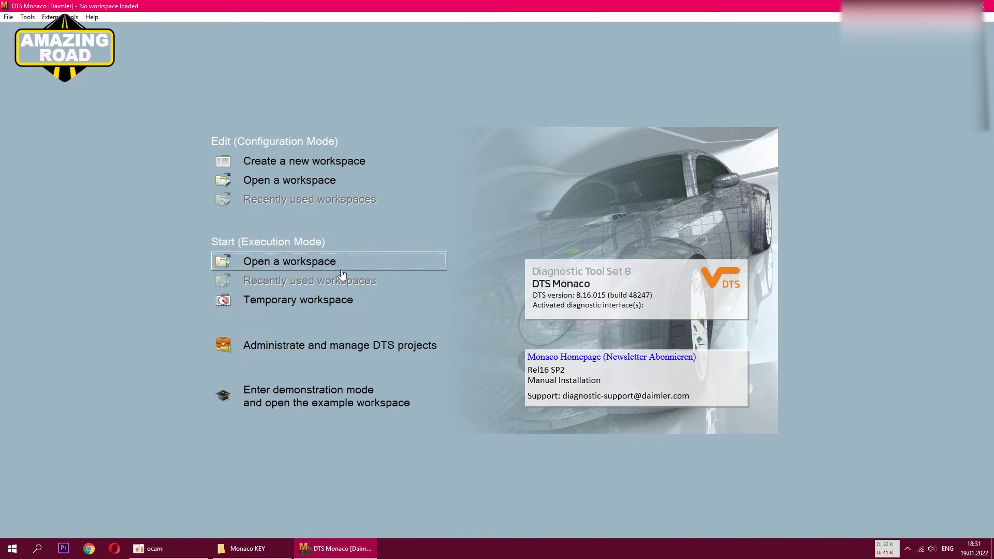
View the diagnostic data selection for a temporary workspace in DTS Monaco and close it
{"action": "left_click", "coordinate": [297, 300]}
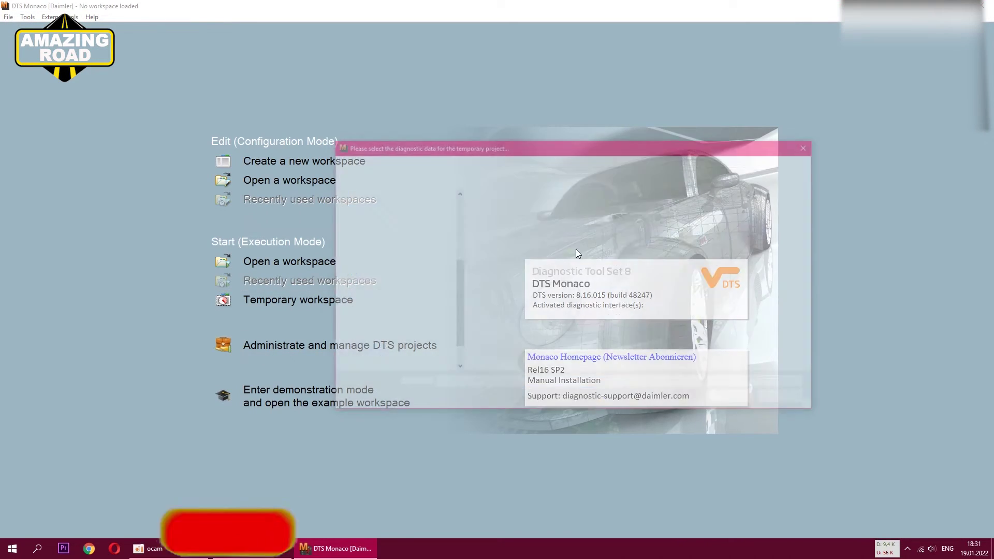
{"action": "left_click", "coordinate": [810, 146]}
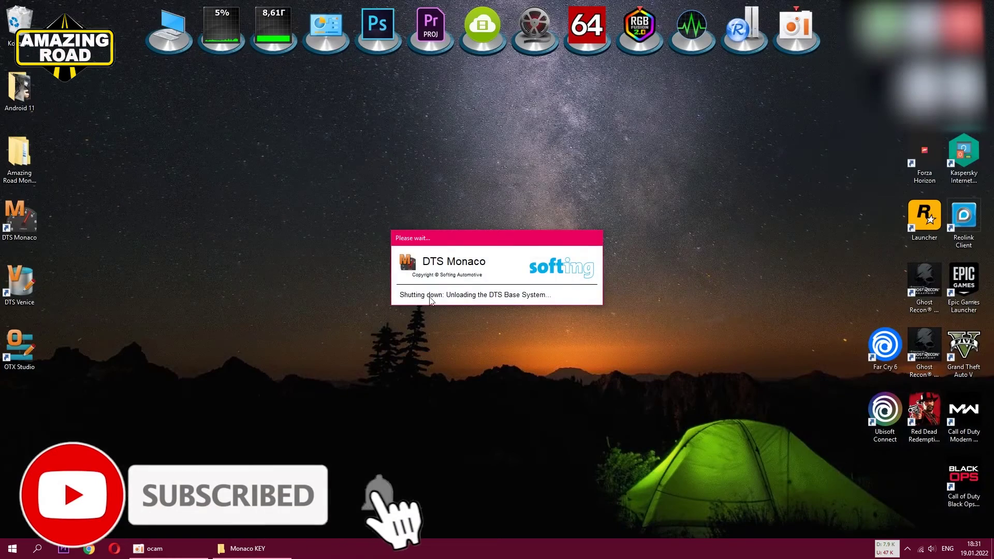
Launch DTS Monaco from the desktop and accept its warning and limitation of liability
{"action": "double_click", "coordinate": [20, 218]}
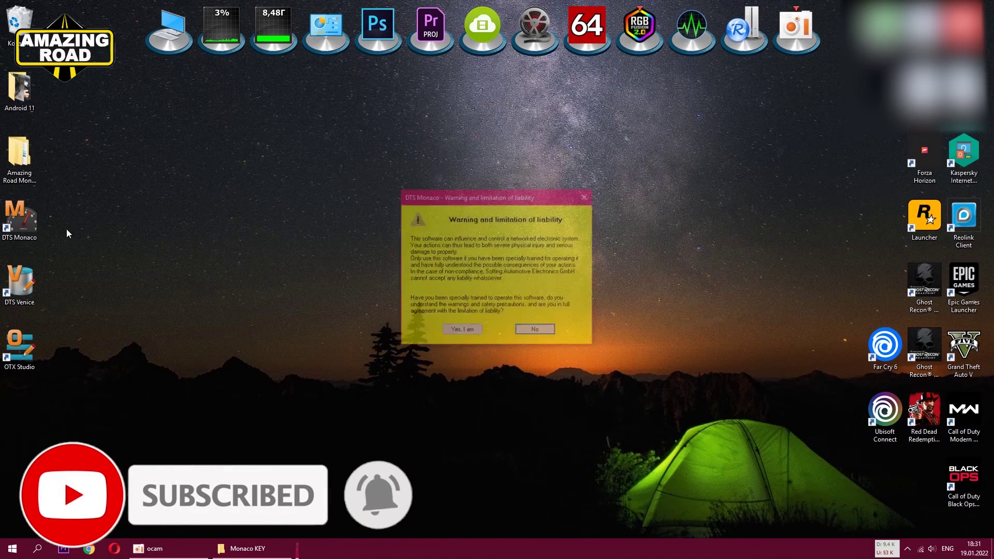
{"action": "left_click", "coordinate": [465, 331]}
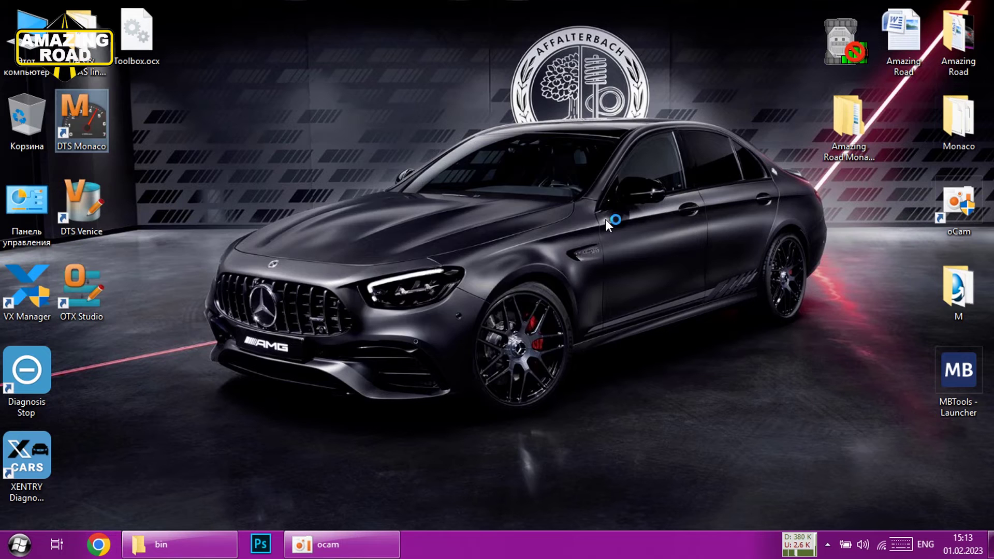
{"action": "left_click", "coordinate": [460, 351]}
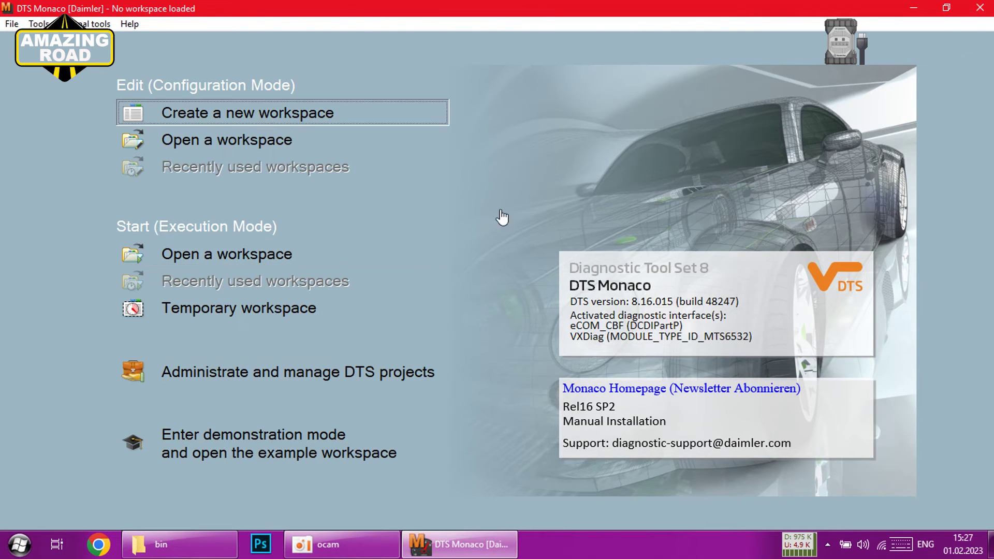
View the projects available for creating a new workspace and select W213
{"action": "left_click_drag", "start_coordinate": [433, 176], "coordinate": [415, 166]}
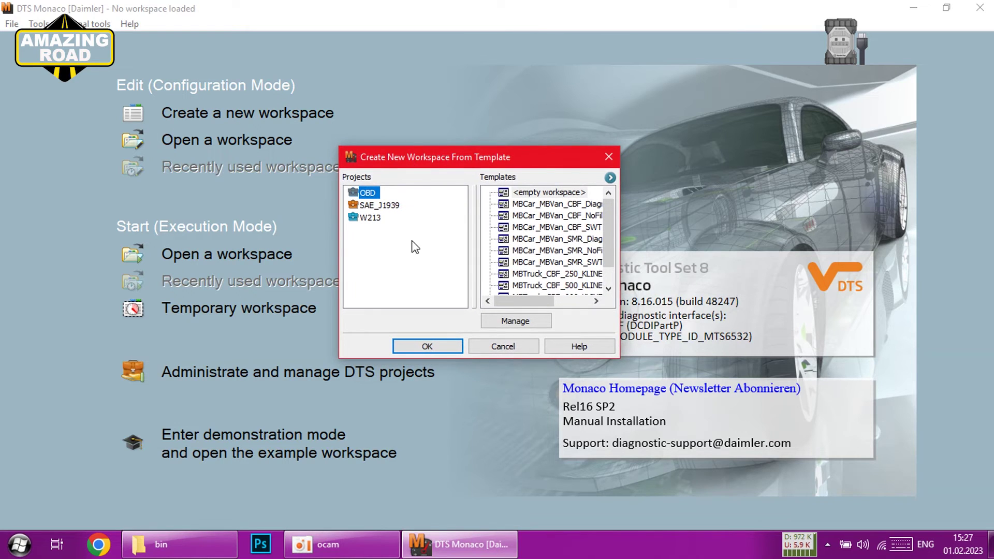
{"action": "left_click", "coordinate": [373, 220]}
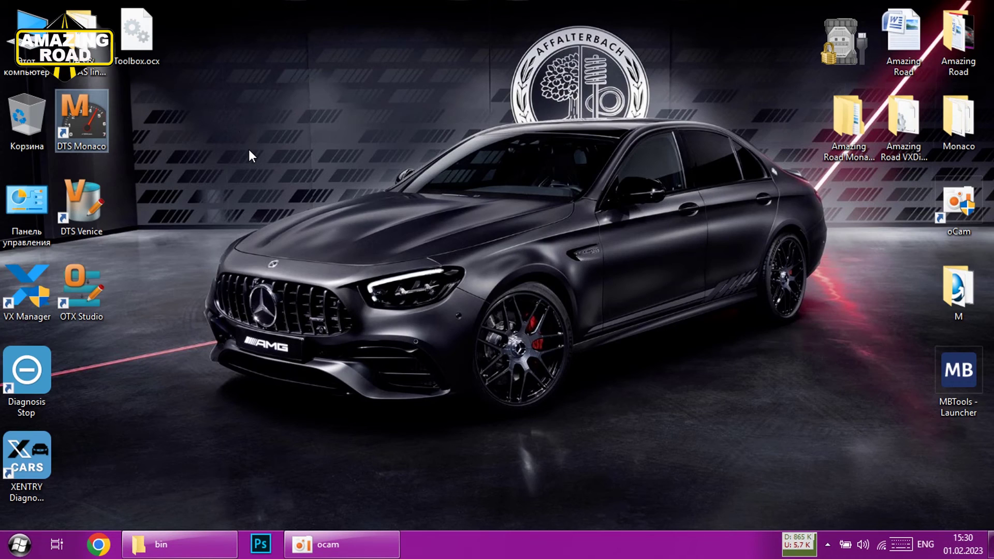
Copy all project folders from Daimler DTS Projects 2019+2021 in the Amazing Road Monaco 8.16 Full + Project + SMRD package
{"action": "double_click", "coordinate": [844, 134]}
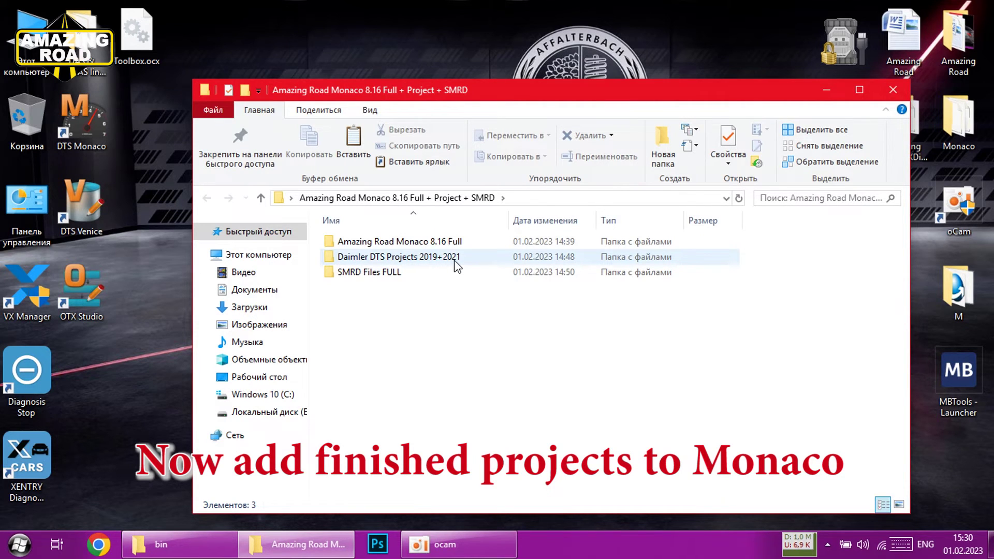
{"action": "double_click", "coordinate": [428, 259]}
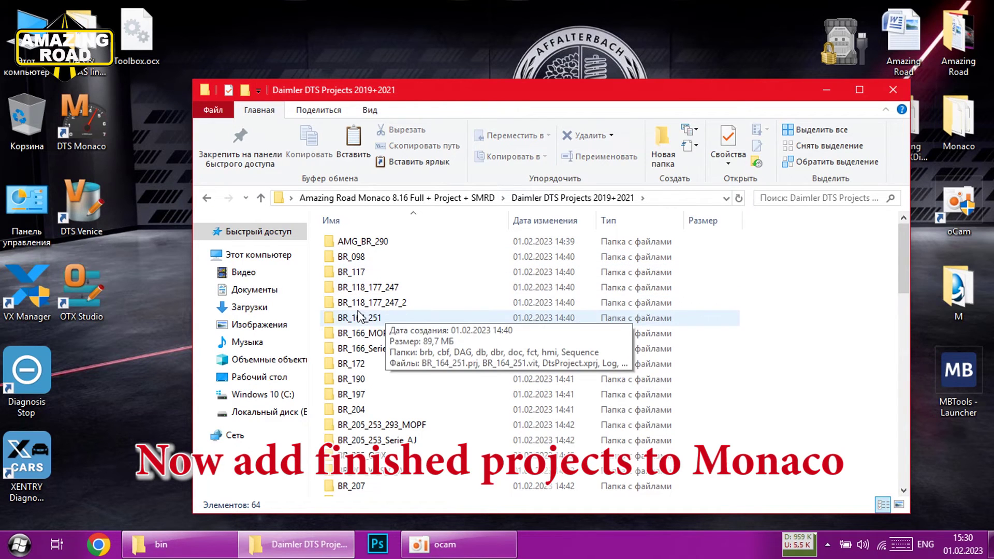
{"action": "left_click", "coordinate": [383, 317]}
{"action": "key", "text": "ctrl+a"}
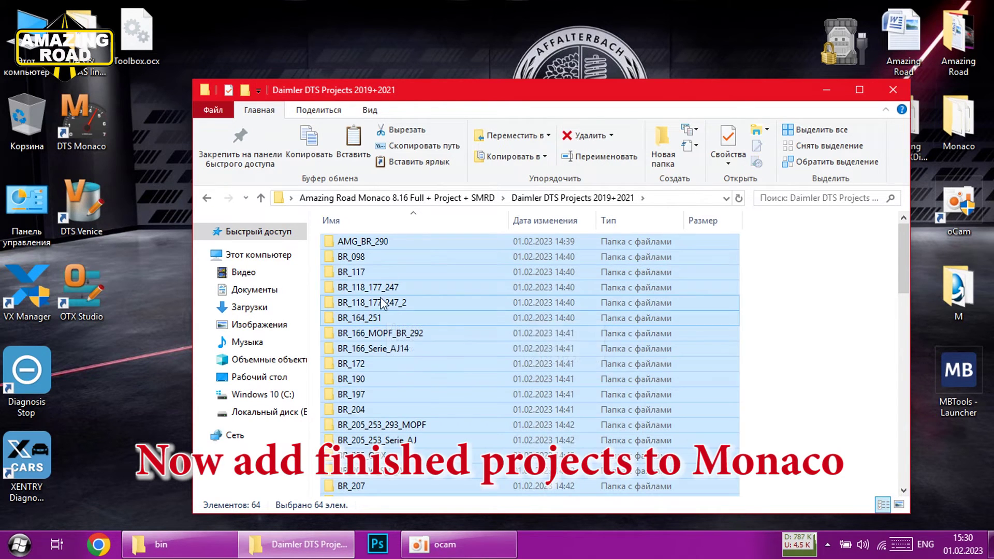
{"action": "right_click", "coordinate": [391, 259]}
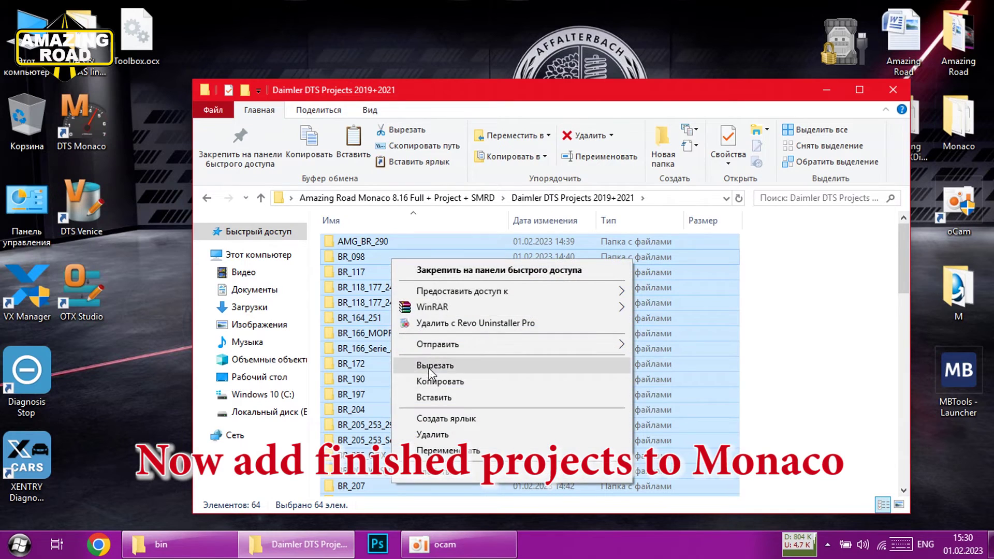
{"action": "left_click", "coordinate": [439, 382]}
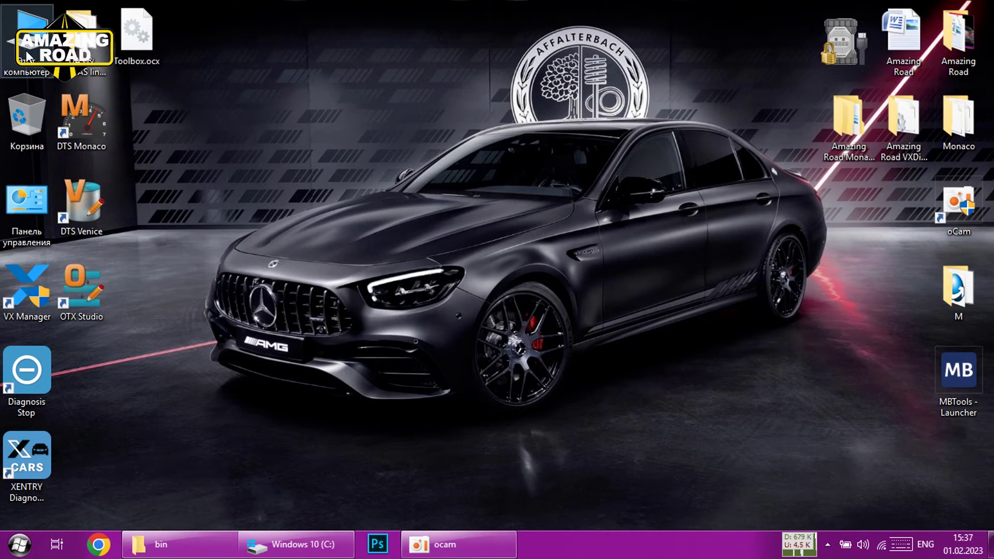
Open the Windows 10 (C:) drive and turn on the display of hidden items
{"action": "double_click", "coordinate": [28, 55]}
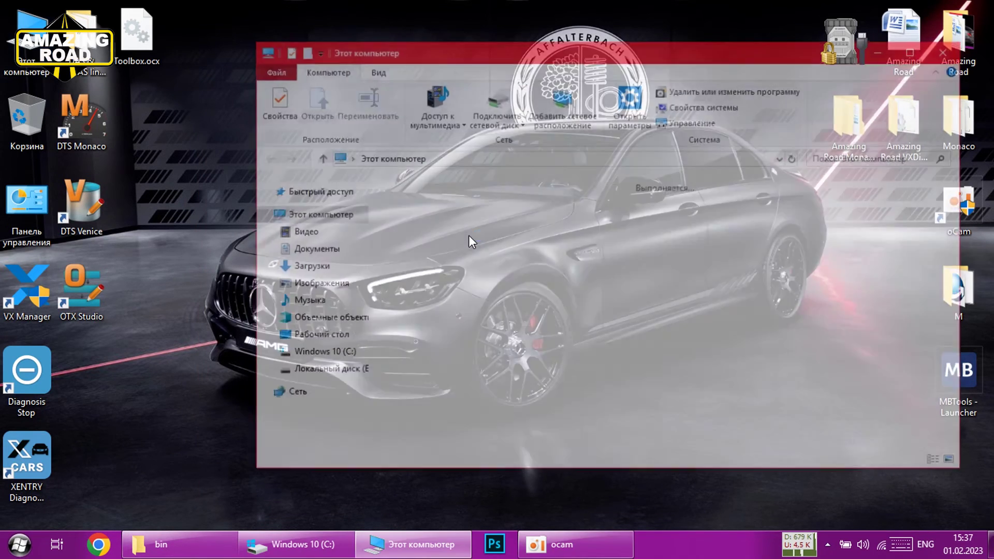
{"action": "double_click", "coordinate": [466, 349]}
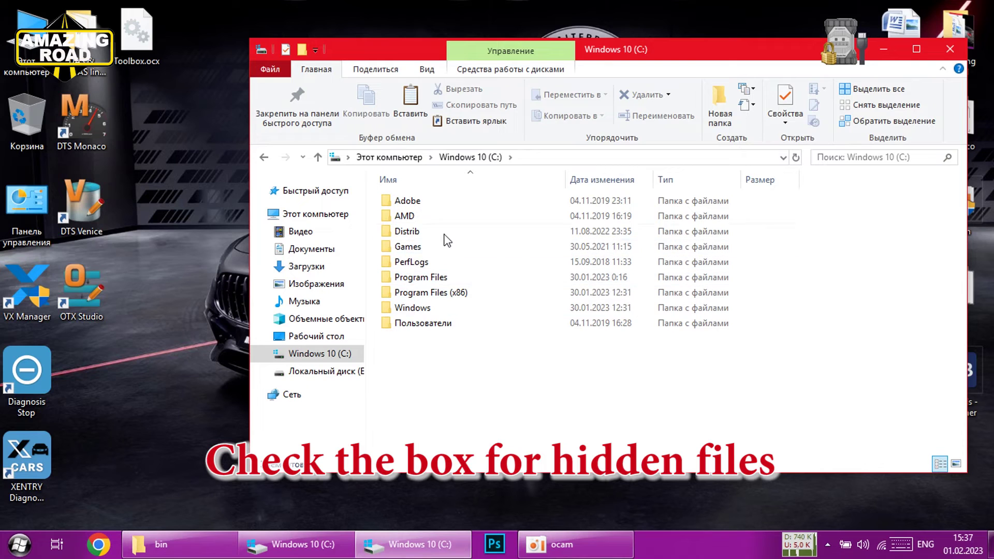
{"action": "left_click", "coordinate": [429, 71]}
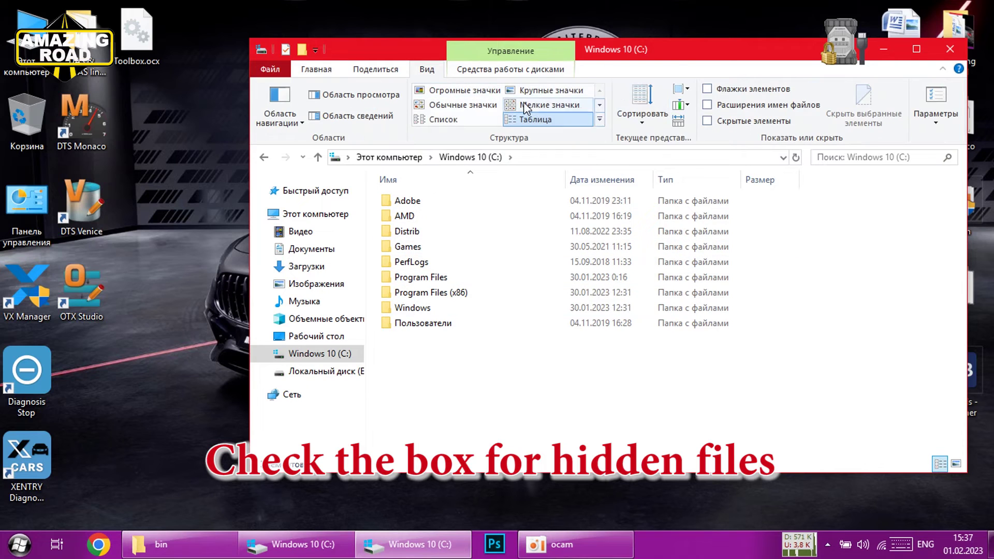
{"action": "left_click", "coordinate": [711, 123]}
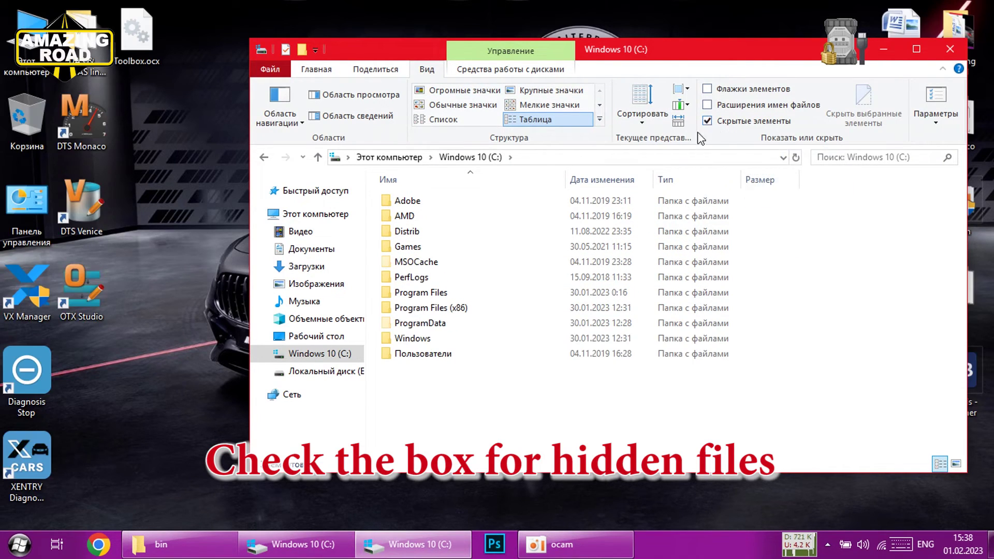
Open the DTSProjects_Daimler folder under ProgramData, Softing, Diagnostic Tool Set
{"action": "double_click", "coordinate": [419, 323]}
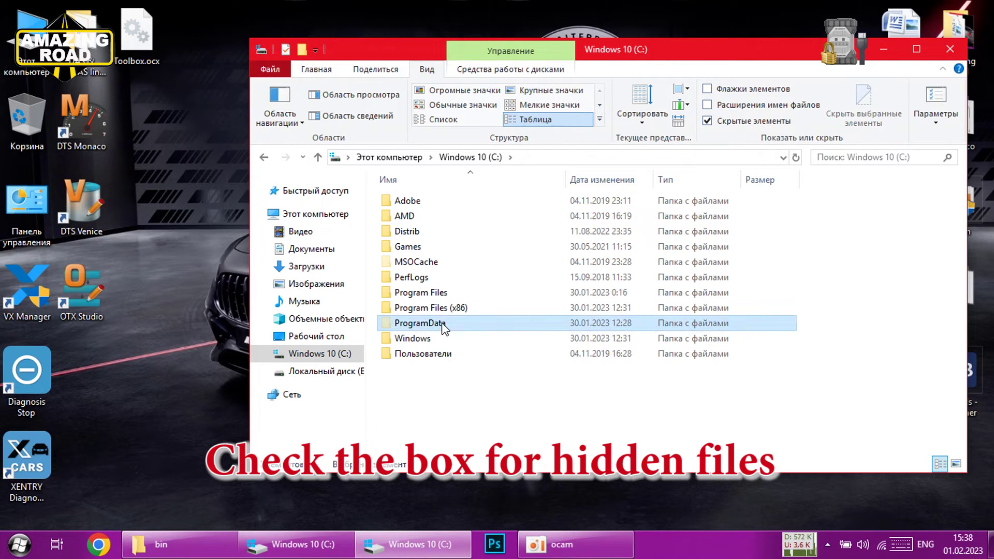
{"action": "scroll", "coordinate": [466, 290], "scroll_direction": "down", "scroll_amount": 4}
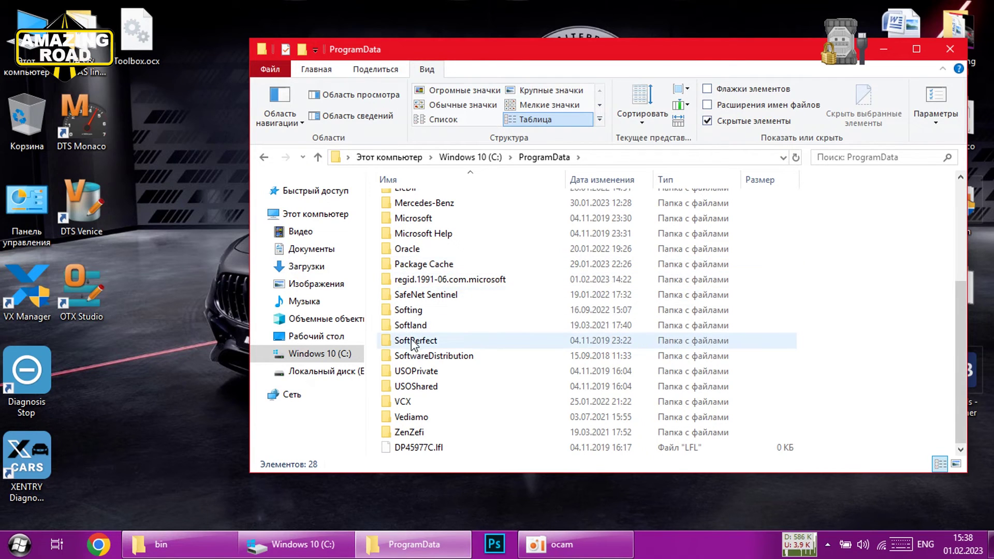
{"action": "double_click", "coordinate": [423, 312]}
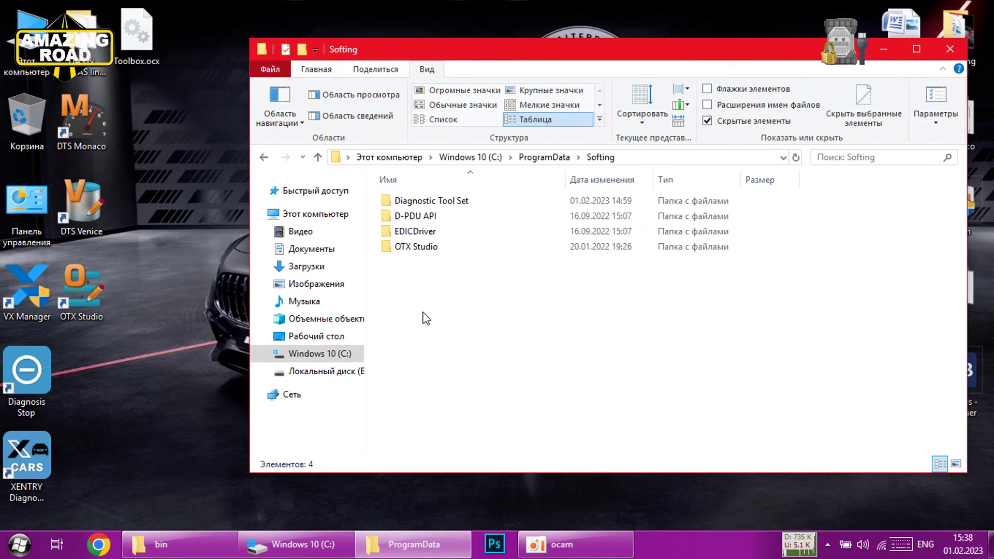
{"action": "double_click", "coordinate": [454, 202]}
{"action": "mouse_move", "coordinate": [448, 268]}
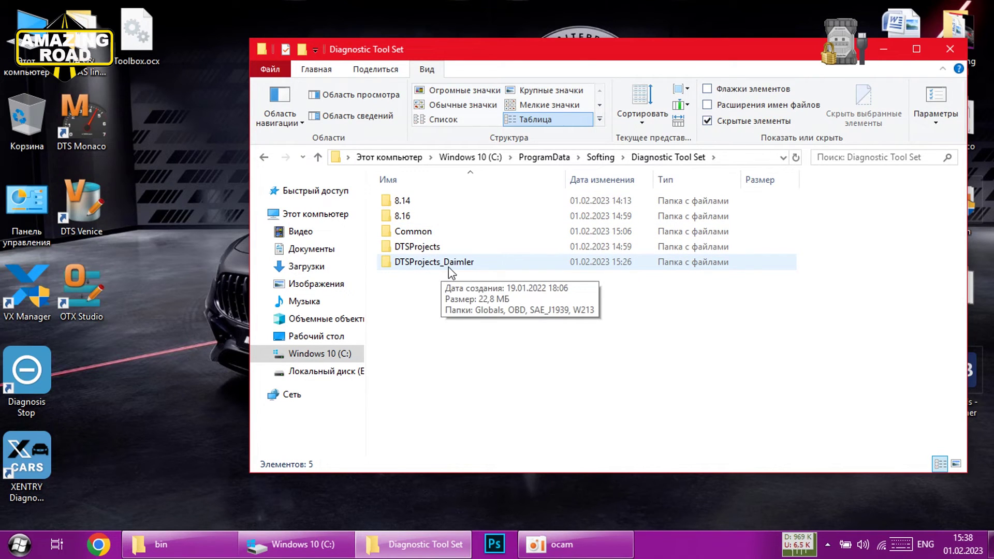
{"action": "double_click", "coordinate": [449, 263]}
Paste the copied Daimler project folders into DTSProjects_Daimler and minimize the window
{"action": "left_click", "coordinate": [428, 246]}
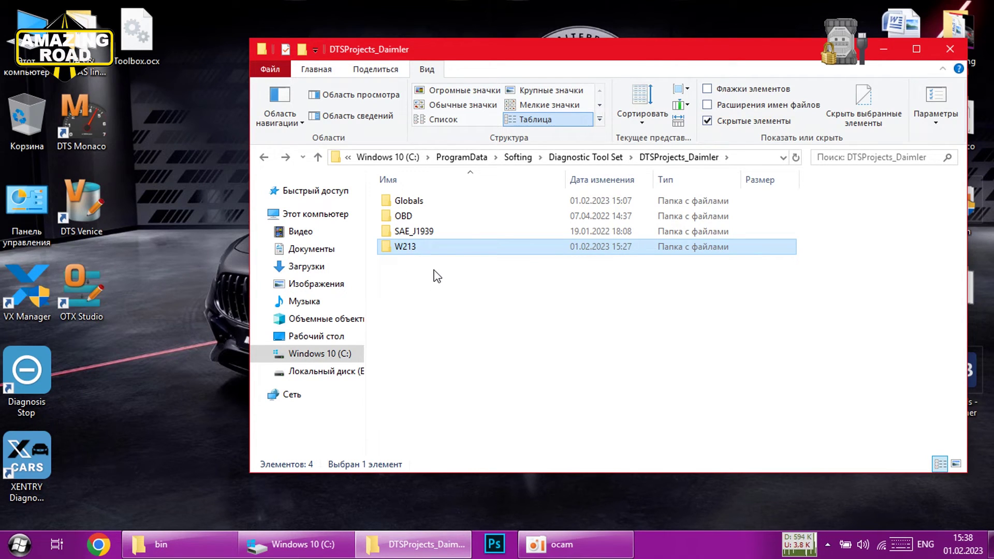
{"action": "right_click", "coordinate": [434, 270]}
{"action": "left_click", "coordinate": [475, 393]}
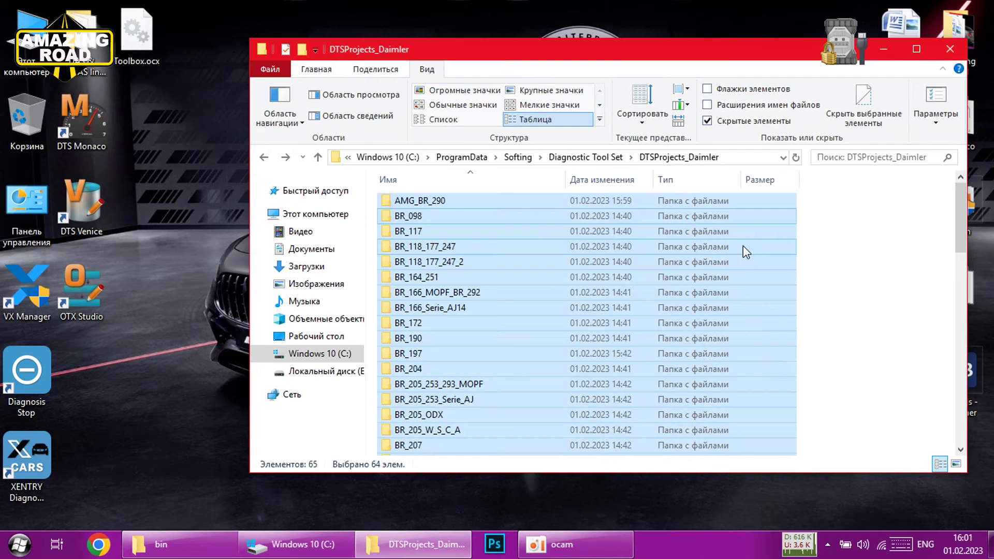
{"action": "left_click_drag", "start_coordinate": [740, 55], "coordinate": [588, 98]}
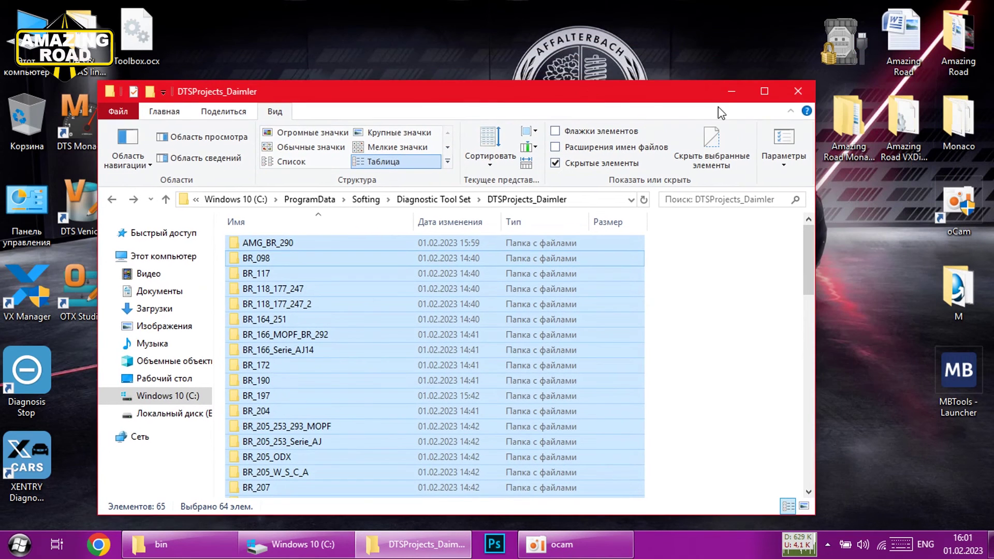
{"action": "left_click", "coordinate": [731, 93]}
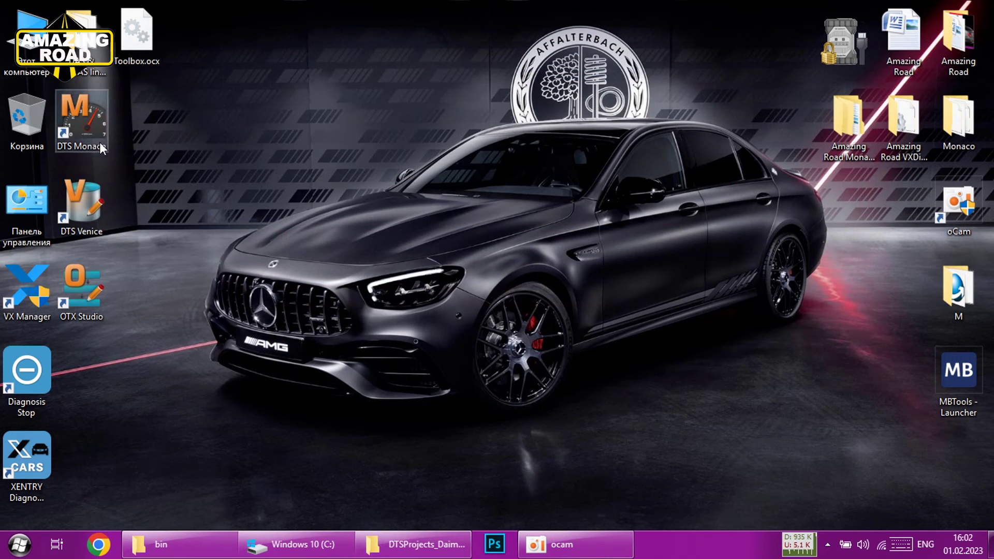
Launch DTS Monaco, examine the projects and their interfaces offered for a new workspace, including W213, and cancel the creation
{"action": "double_click", "coordinate": [92, 123]}
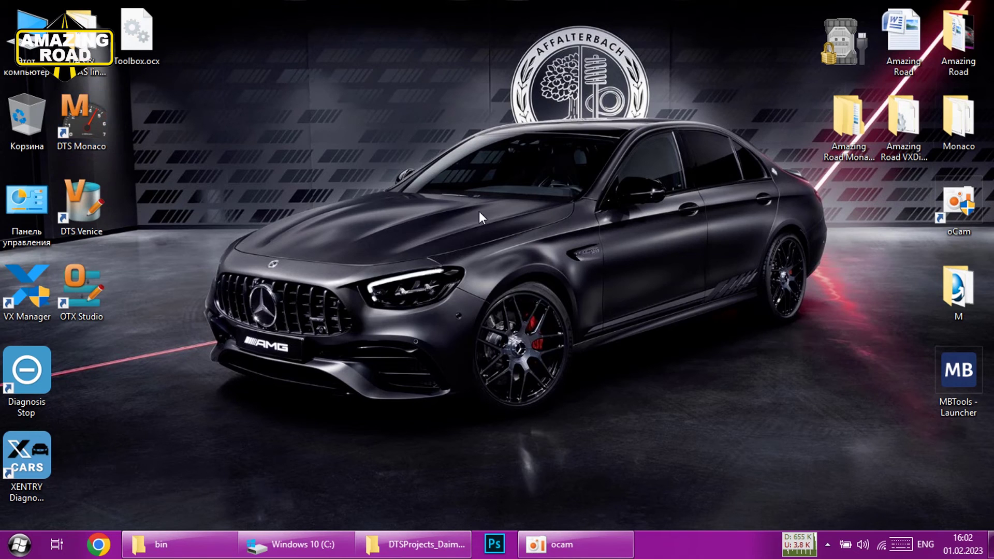
{"action": "left_click", "coordinate": [452, 355]}
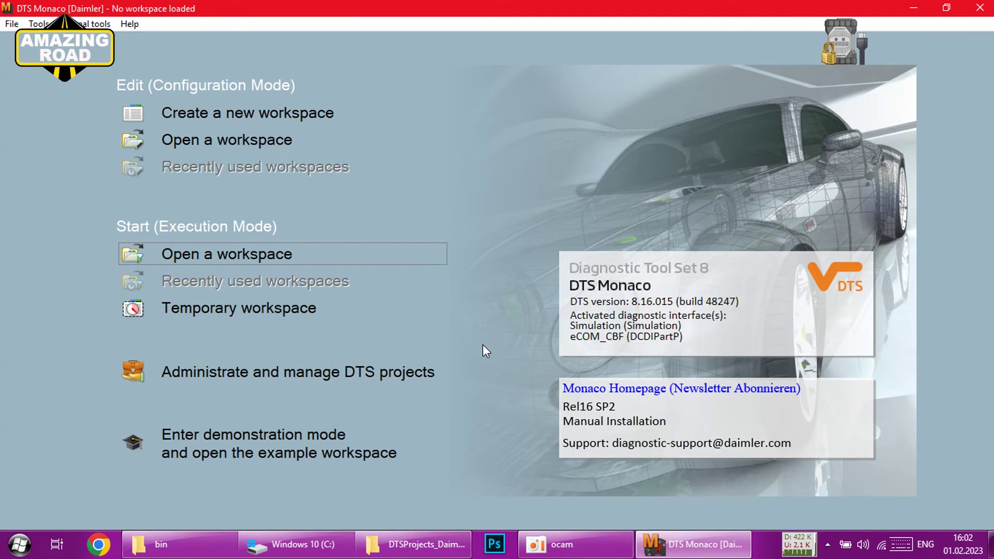
{"action": "left_click", "coordinate": [296, 123]}
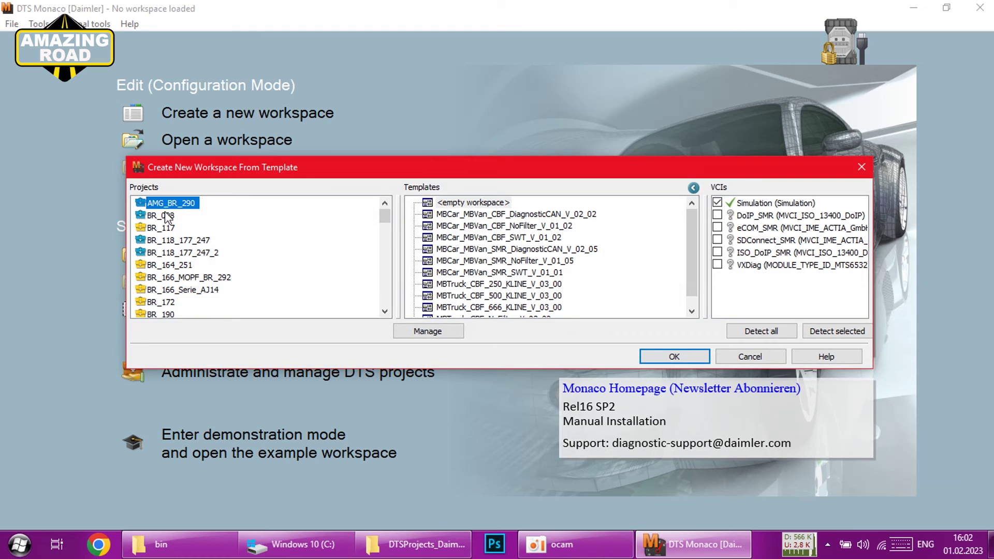
{"action": "scroll", "coordinate": [171, 230], "scroll_direction": "down", "scroll_amount": 2}
{"action": "scroll", "coordinate": [171, 229], "scroll_direction": "down", "scroll_amount": 6}
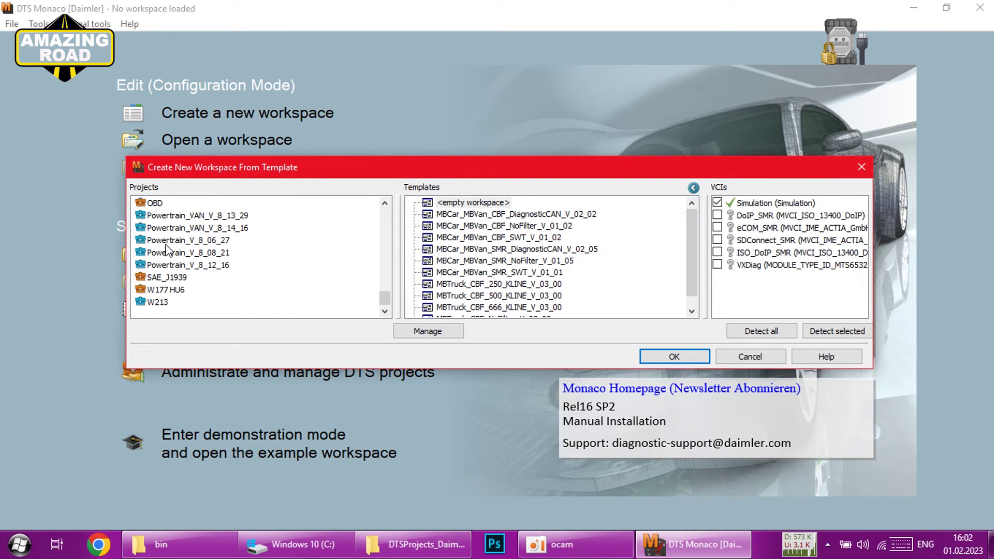
{"action": "left_click", "coordinate": [157, 302]}
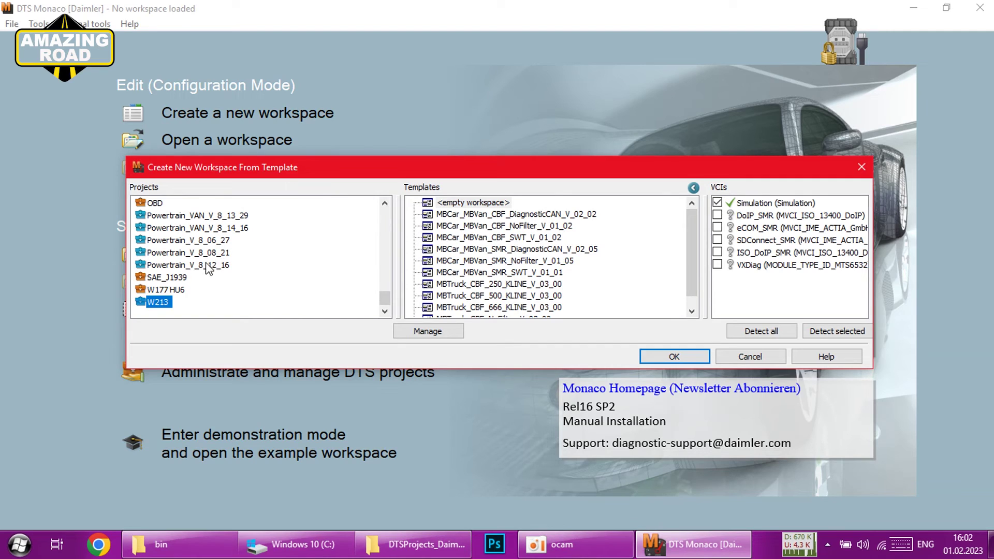
{"action": "scroll", "coordinate": [178, 253], "scroll_direction": "up", "scroll_amount": 2}
{"action": "left_click", "coordinate": [179, 253]}
{"action": "scroll", "coordinate": [179, 252], "scroll_direction": "up", "scroll_amount": 3}
{"action": "left_click", "coordinate": [166, 252]}
{"action": "scroll", "coordinate": [179, 252], "scroll_direction": "up", "scroll_amount": 5}
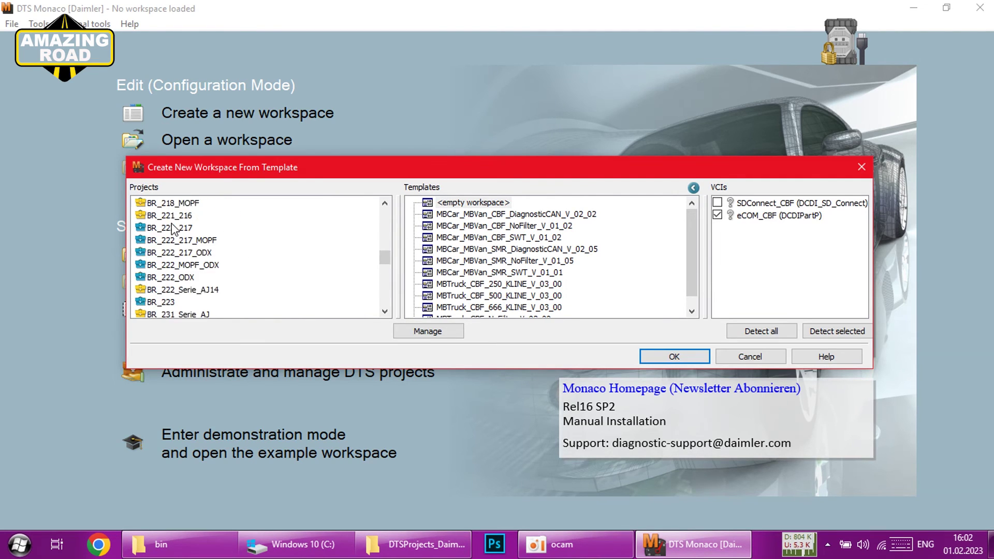
{"action": "left_click", "coordinate": [759, 355]}
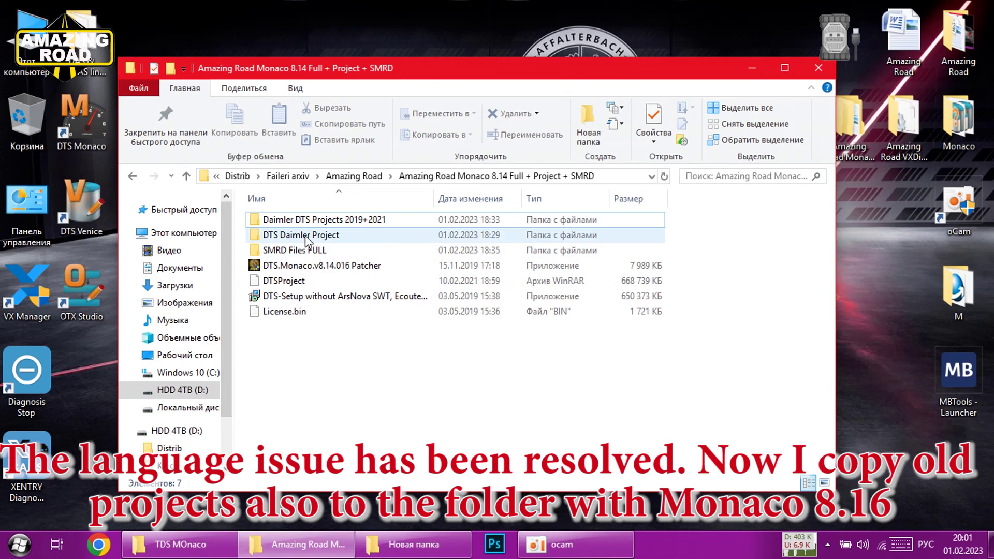
Copy the DTS Daimler Project folder from the Monaco 8.14 package into the Amazing Road Monaco 8.16 Full + Project + SMRD folder
{"action": "left_click", "coordinate": [307, 240]}
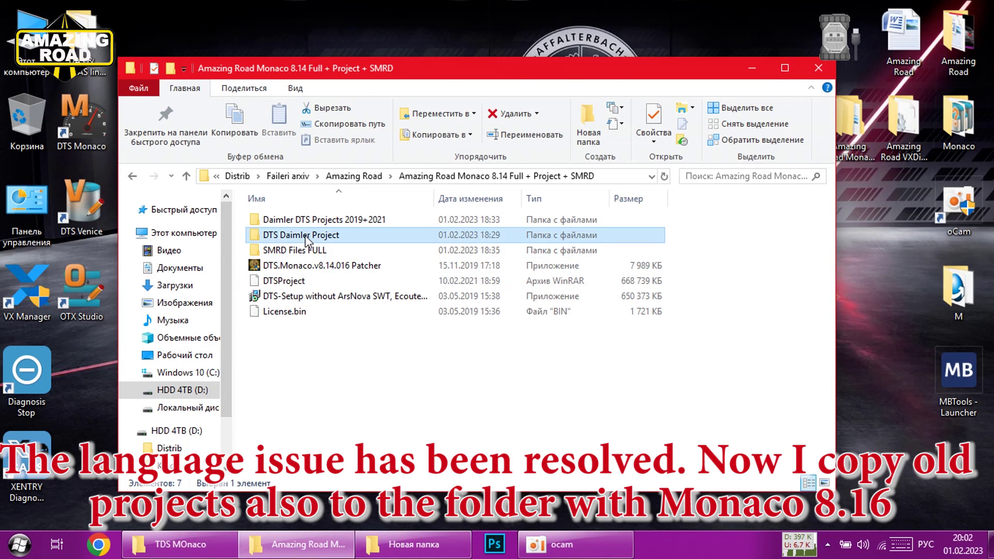
{"action": "right_click", "coordinate": [306, 240]}
{"action": "left_click", "coordinate": [356, 444]}
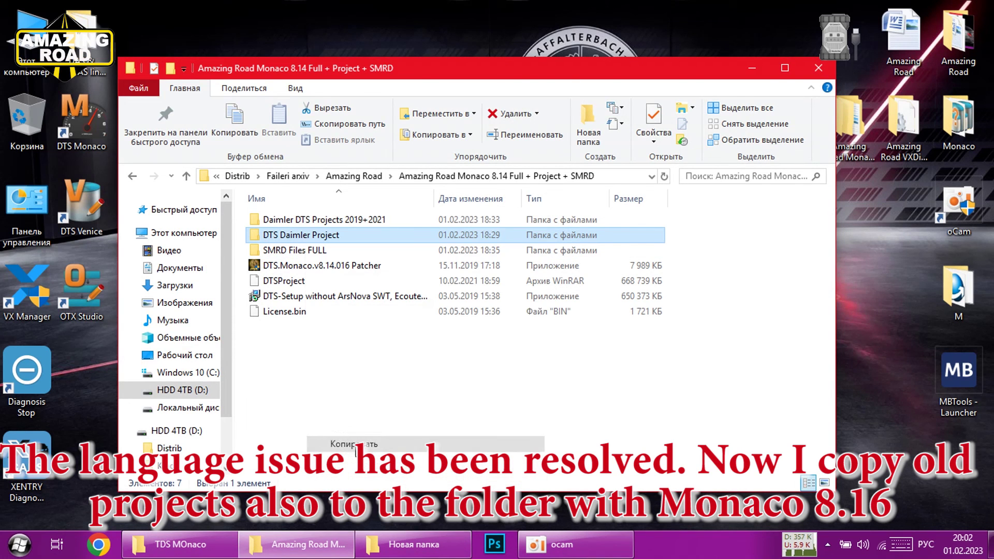
{"action": "left_click", "coordinate": [818, 69]}
{"action": "double_click", "coordinate": [843, 123]}
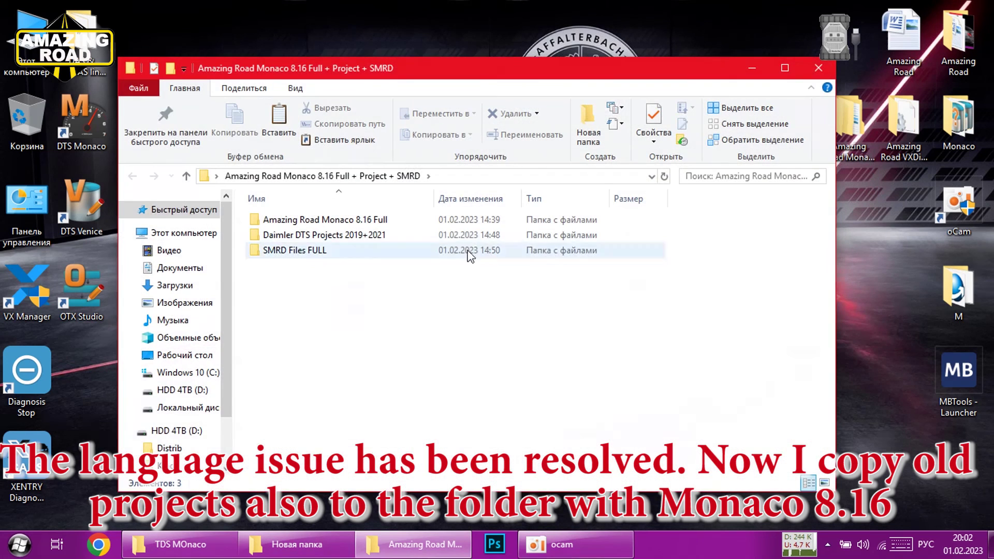
{"action": "right_click", "coordinate": [326, 270]}
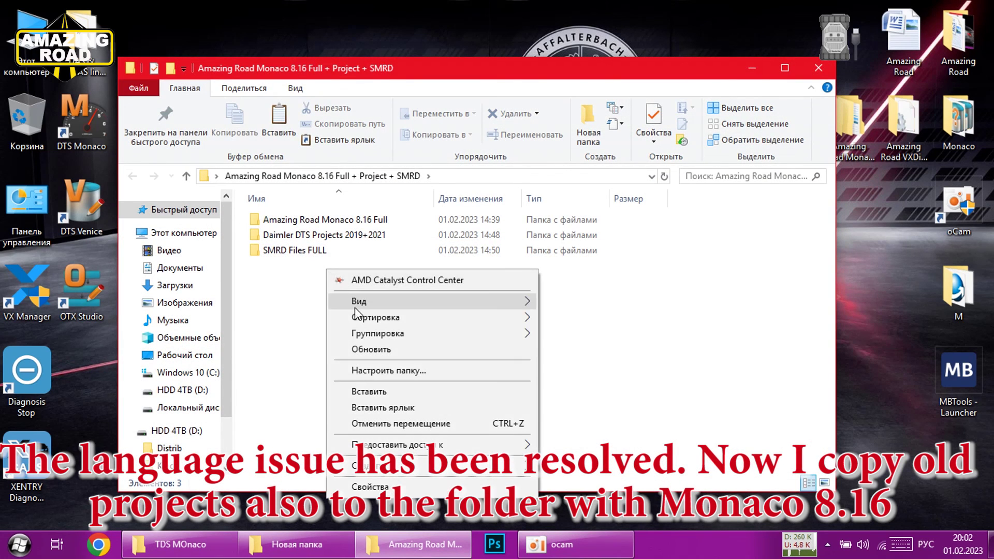
{"action": "left_click", "coordinate": [383, 394]}
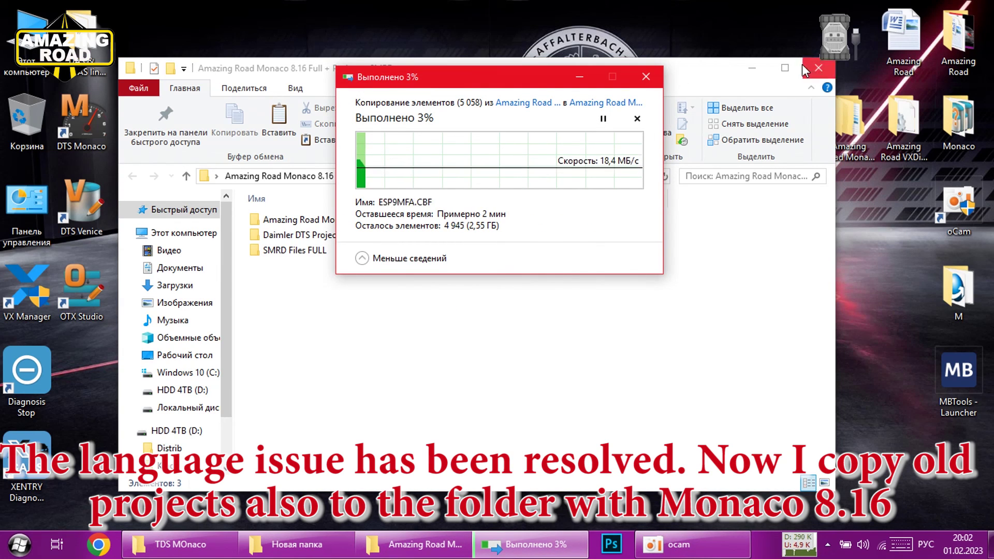
{"action": "left_click", "coordinate": [752, 68]}
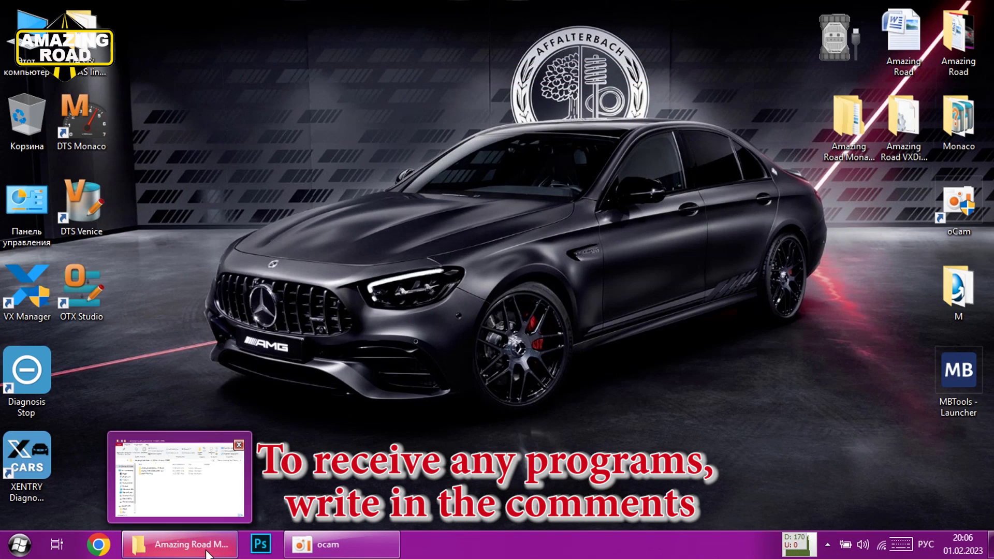
Examine the contents of the Amazing Road Monaco 8.16 Full + Project + SMRD folder, closing and reopening it
{"action": "left_click", "coordinate": [208, 549]}
{"action": "left_click", "coordinate": [331, 316]}
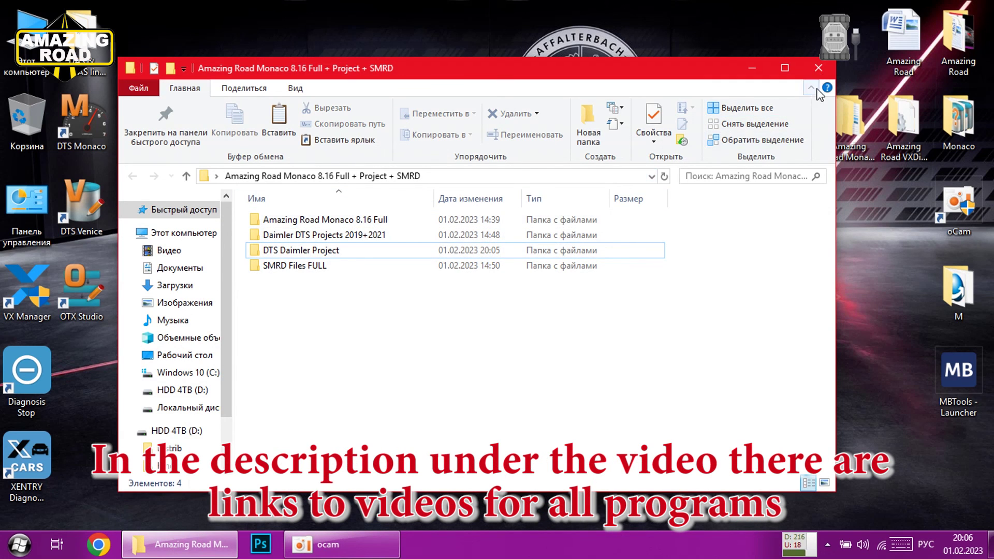
{"action": "left_click", "coordinate": [819, 75]}
{"action": "left_click", "coordinate": [855, 146]}
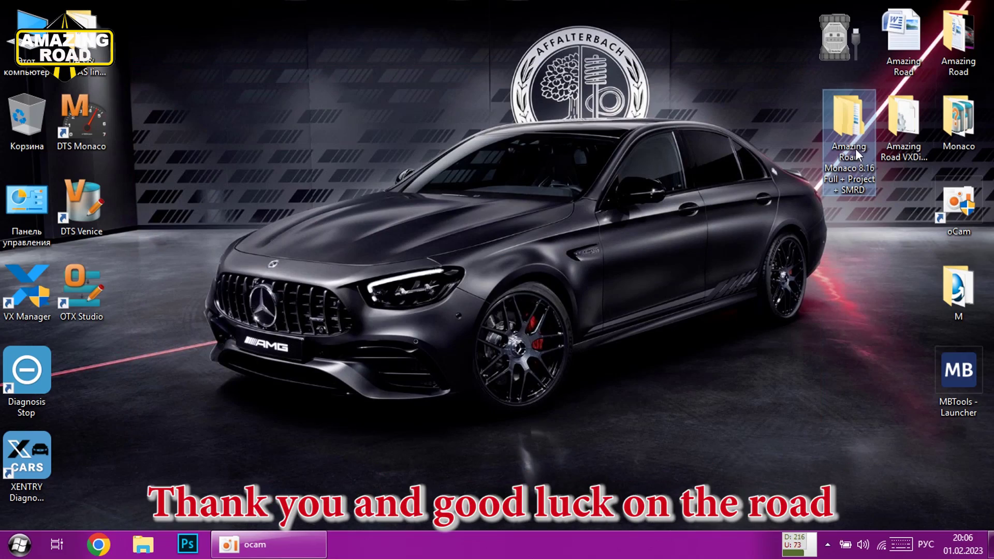
{"action": "double_click", "coordinate": [851, 127]}
{"action": "left_click", "coordinate": [383, 224]}
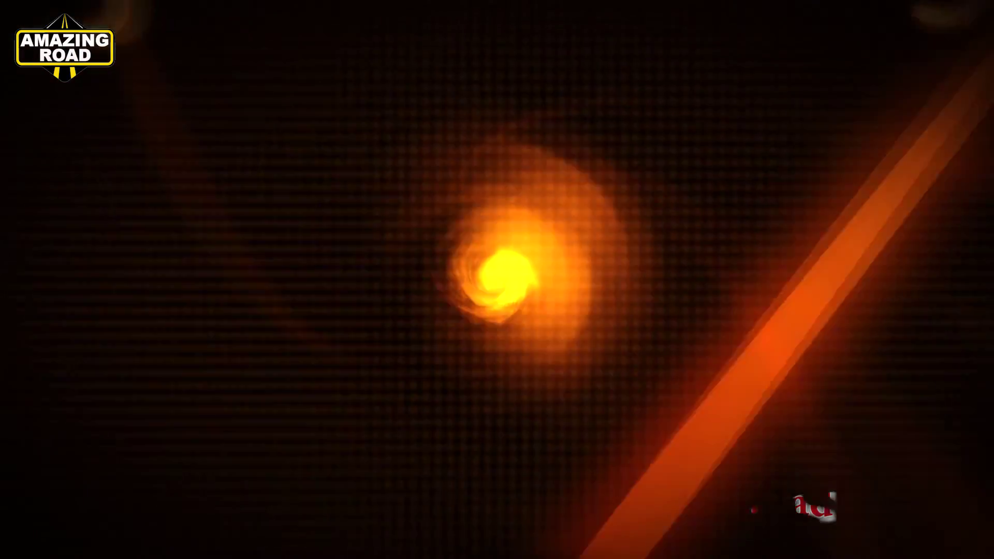